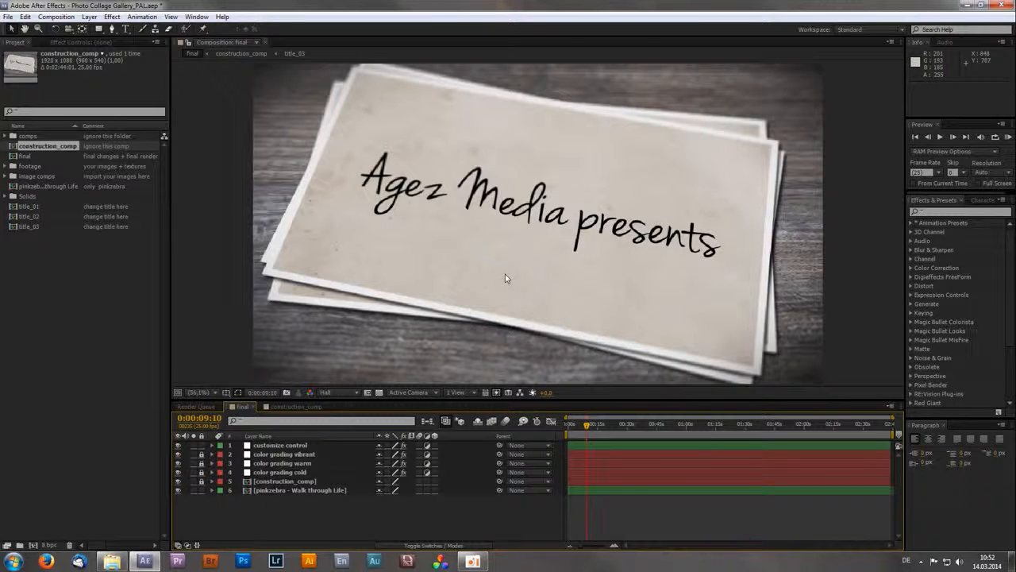
- Add an adjustment layer to the final composition and rename it customize
right_click(276, 508)
mouse_move(367, 411)
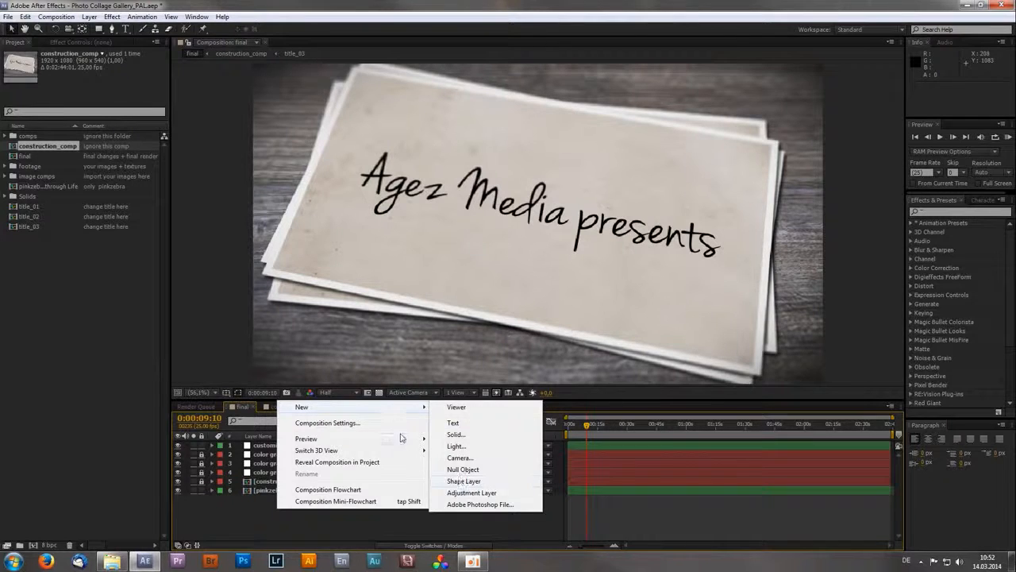
click(476, 493)
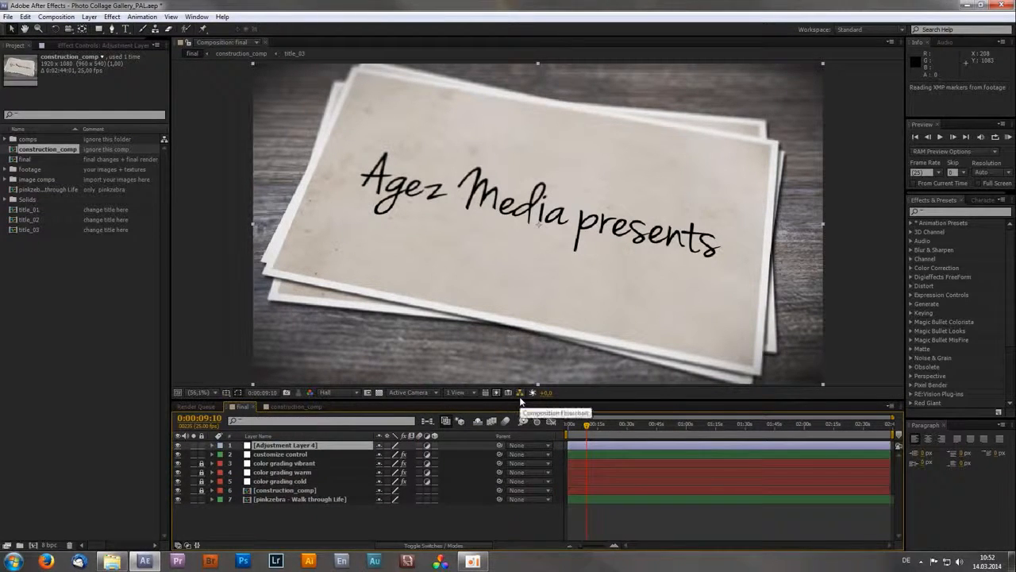
click(304, 446)
key(Return)
text(customize)
key(Return)
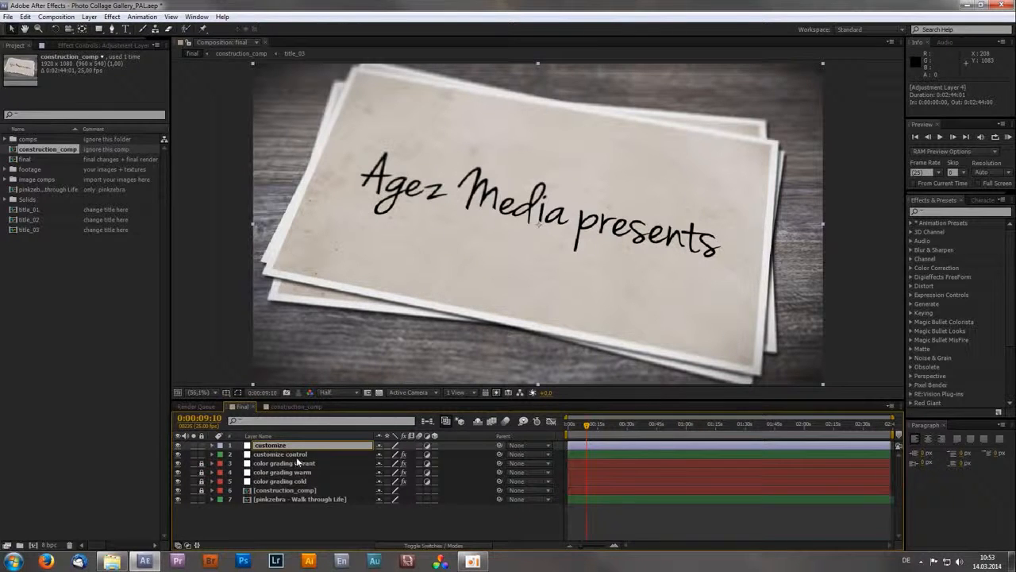
click(278, 514)
- Search the effects for control and apply all the expression controls, from 3D Point Control through Slider Control, to the customize layer
click(270, 447)
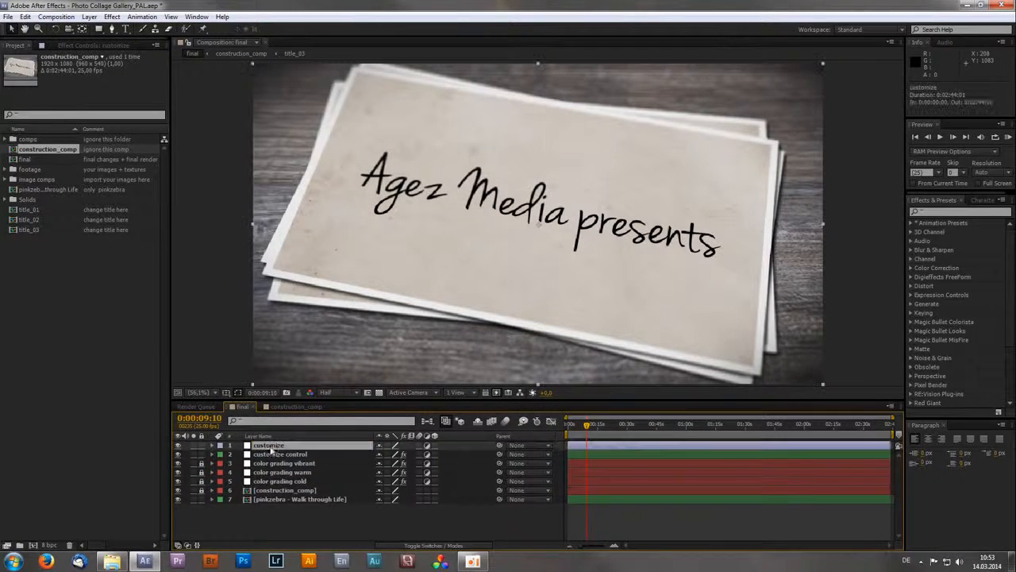
click(941, 211)
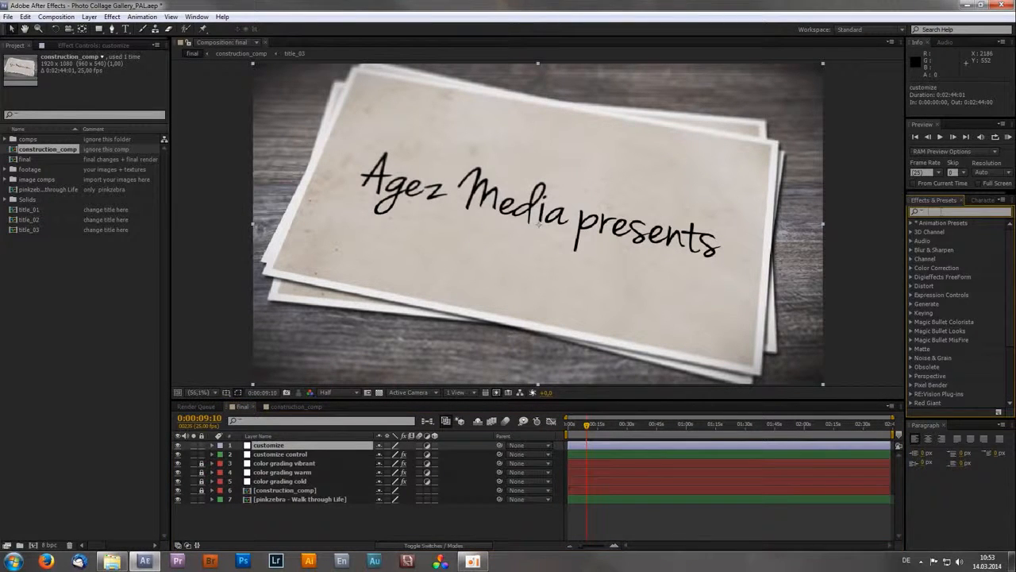
text(control)
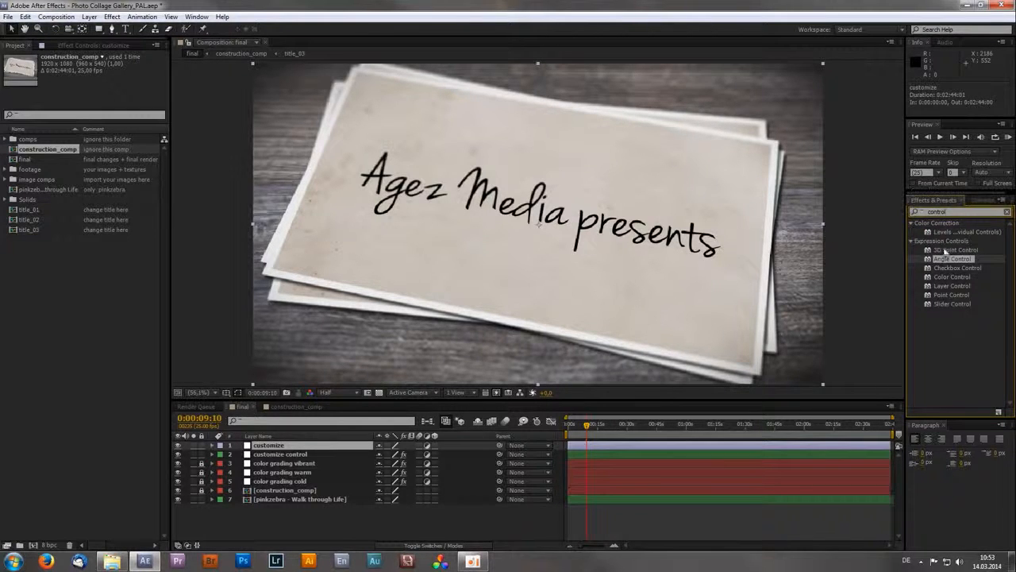
drag(943, 327, 283, 447)
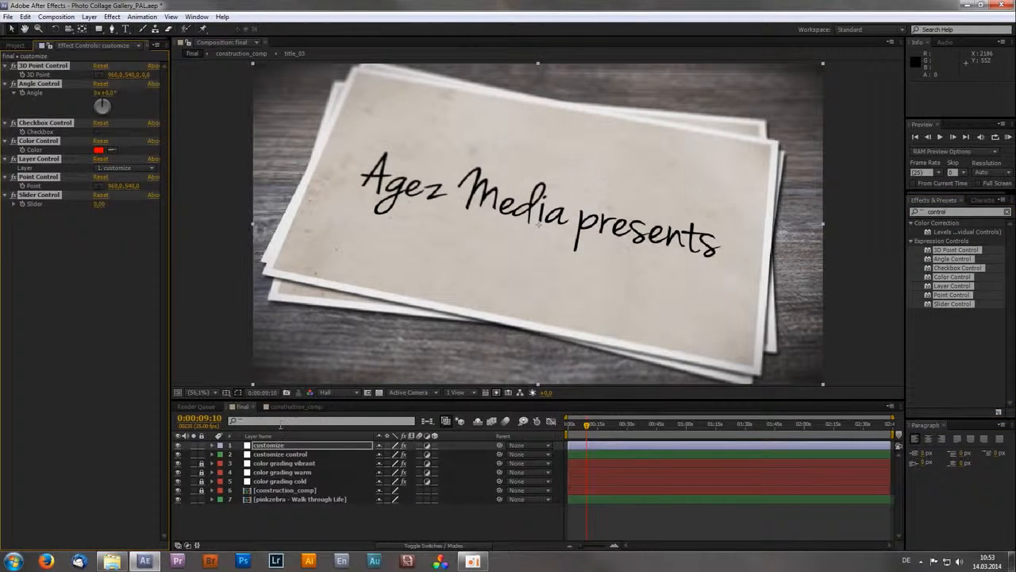
- Remove the 3D Point Control effect from the customize layer and set the Angle Control to about 70°
click(62, 280)
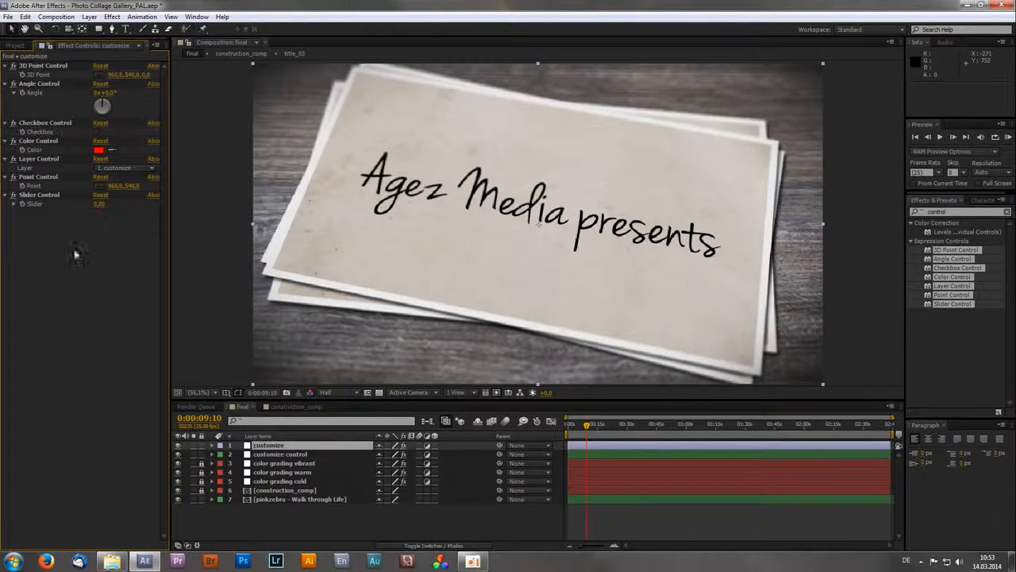
click(57, 66)
key(Delete)
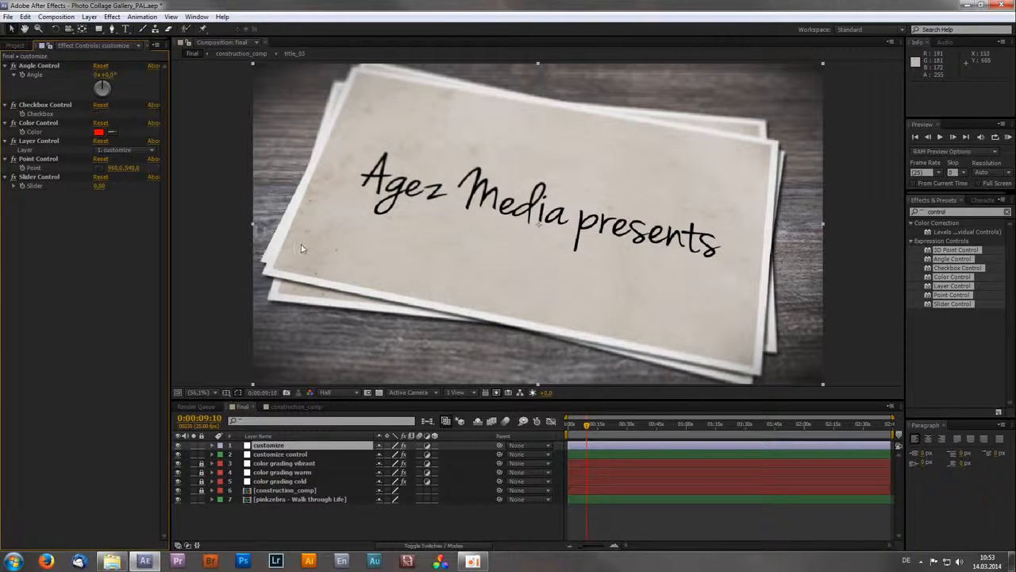
mouse_move(107, 84)
mouse_down()
mouse_move(118, 100)
mouse_move(92, 99)
mouse_move(108, 80)
mouse_up()
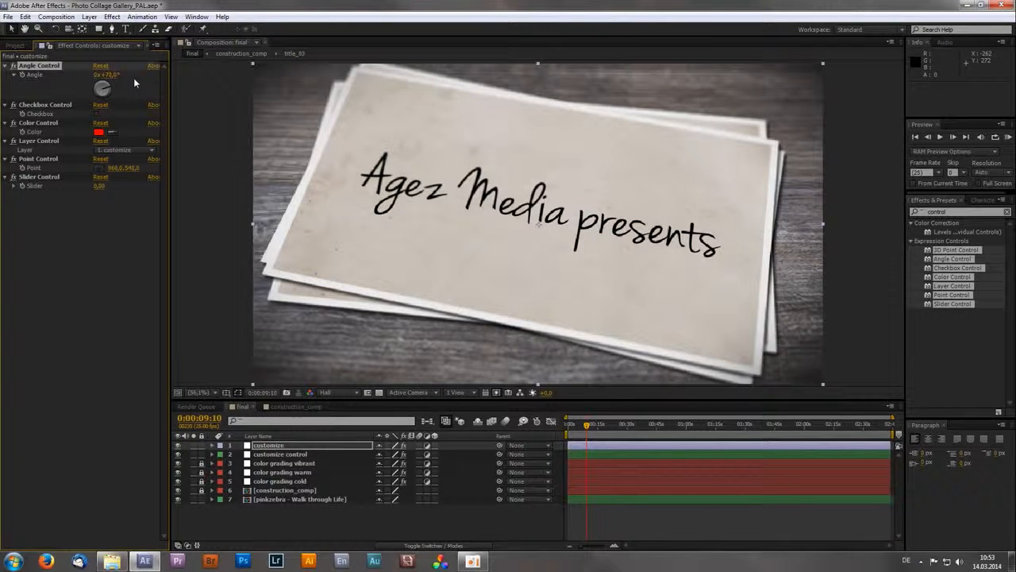
click(57, 106)
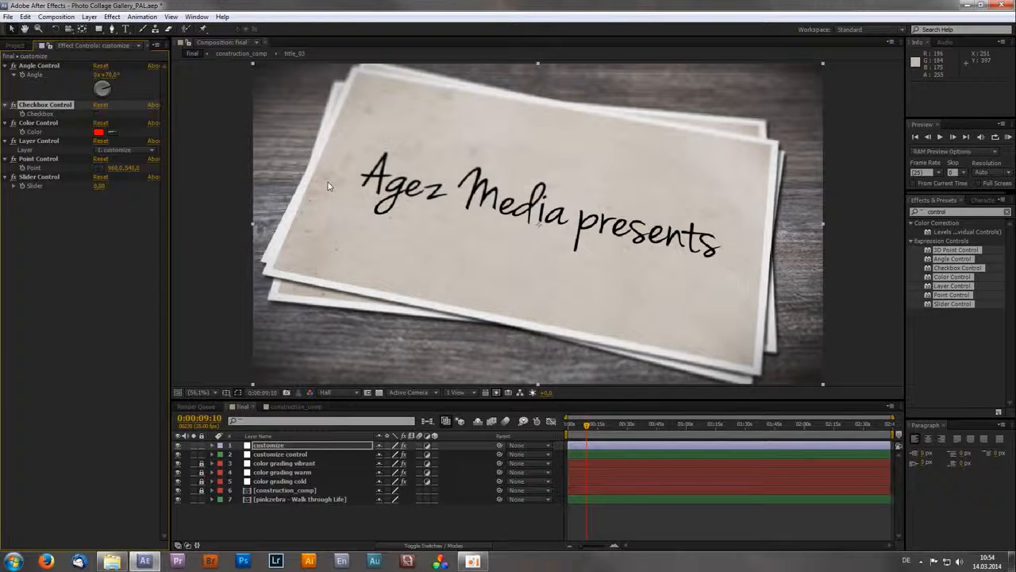
- Remove the Layer Control effect and delete the whole customize layer
click(39, 141)
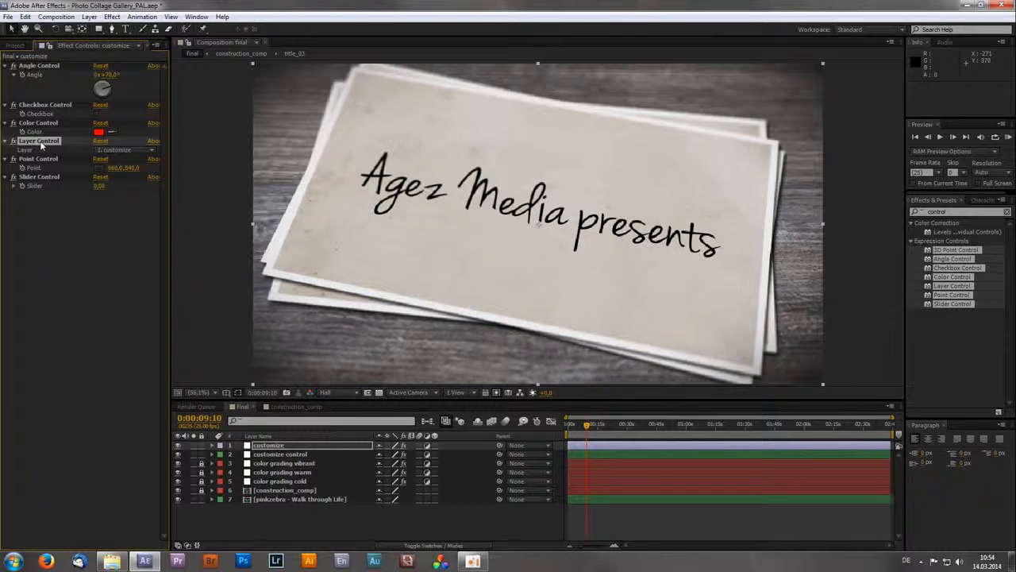
key(Delete)
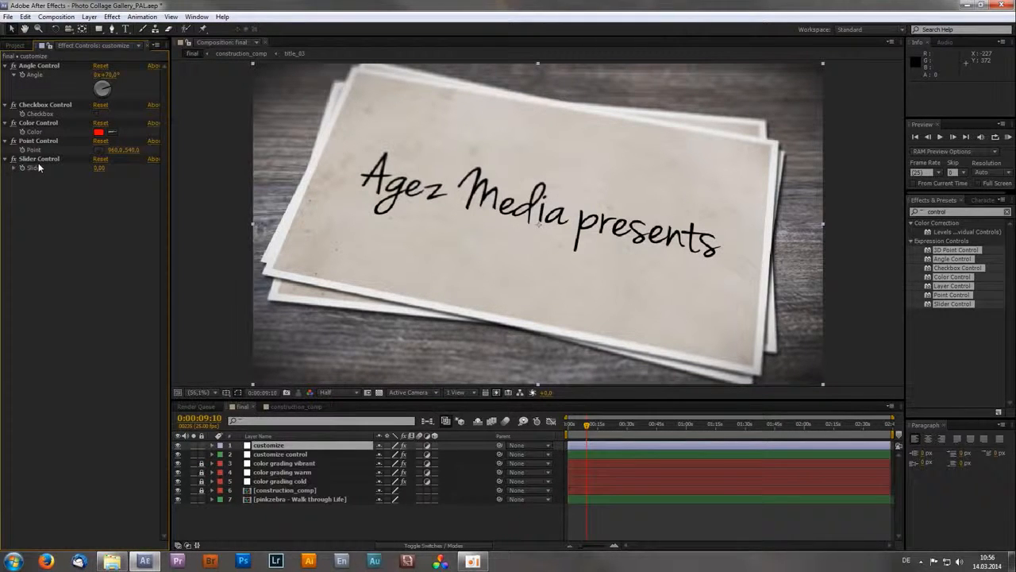
click(289, 447)
key(Delete)
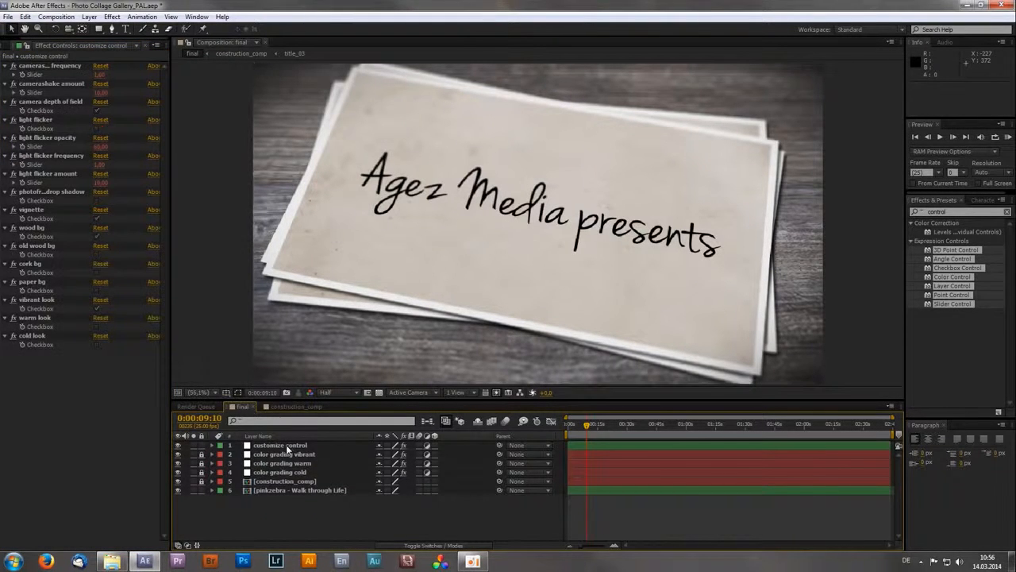
- Try toggling the camera depth of field and light flicker checkboxes on the customize control layer, restoring both
click(285, 443)
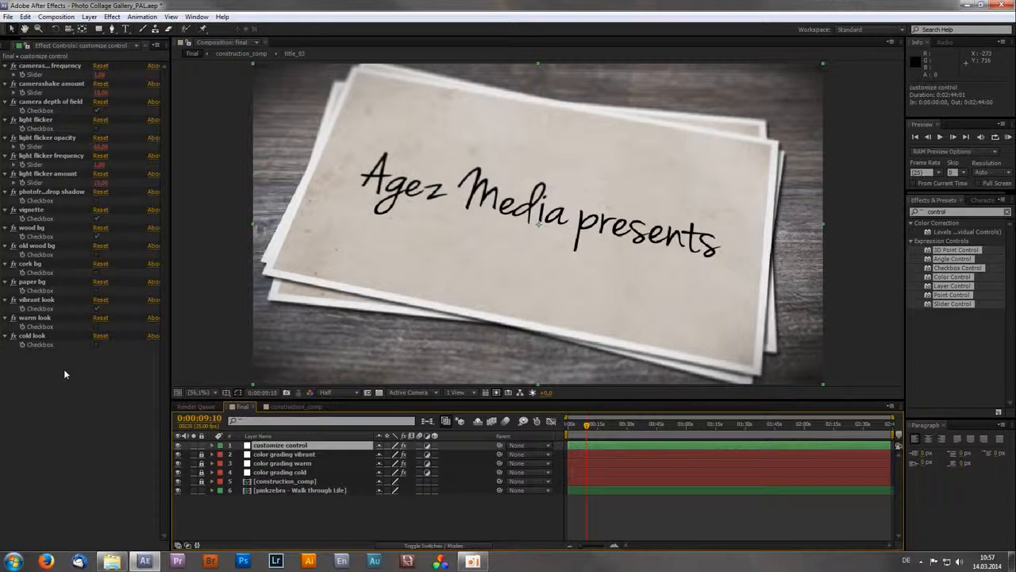
click(51, 67)
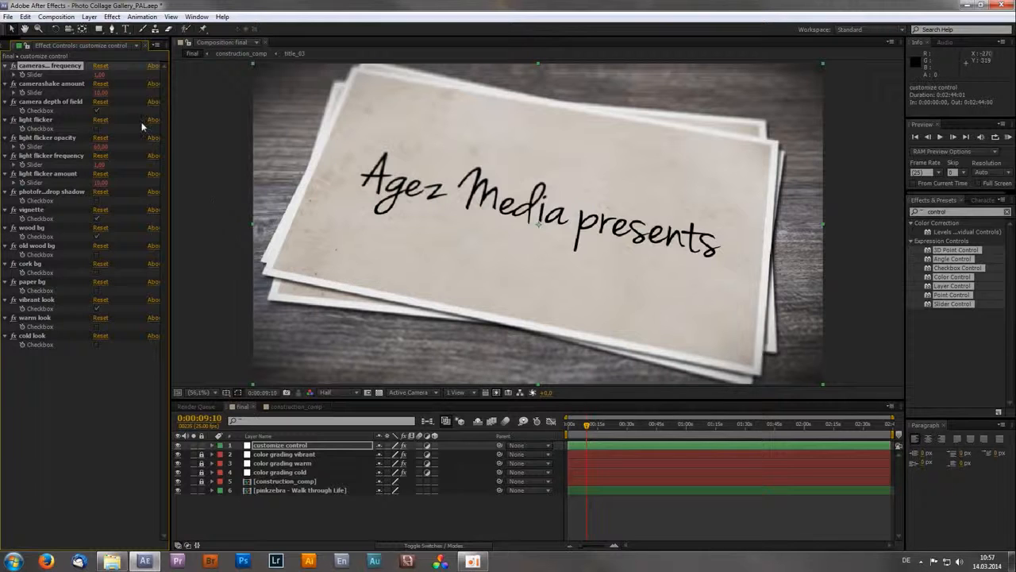
click(52, 103)
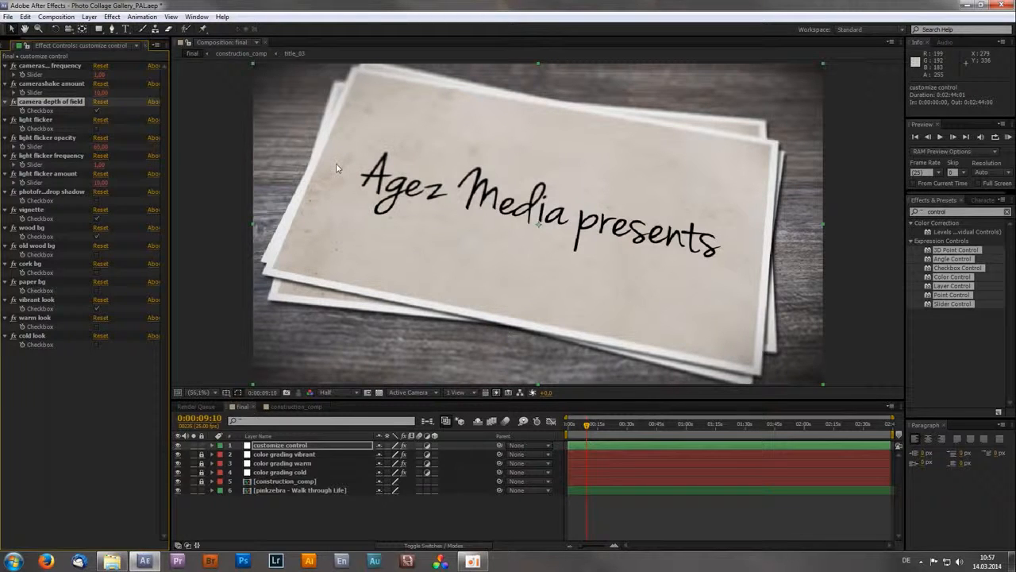
click(97, 111)
click(97, 110)
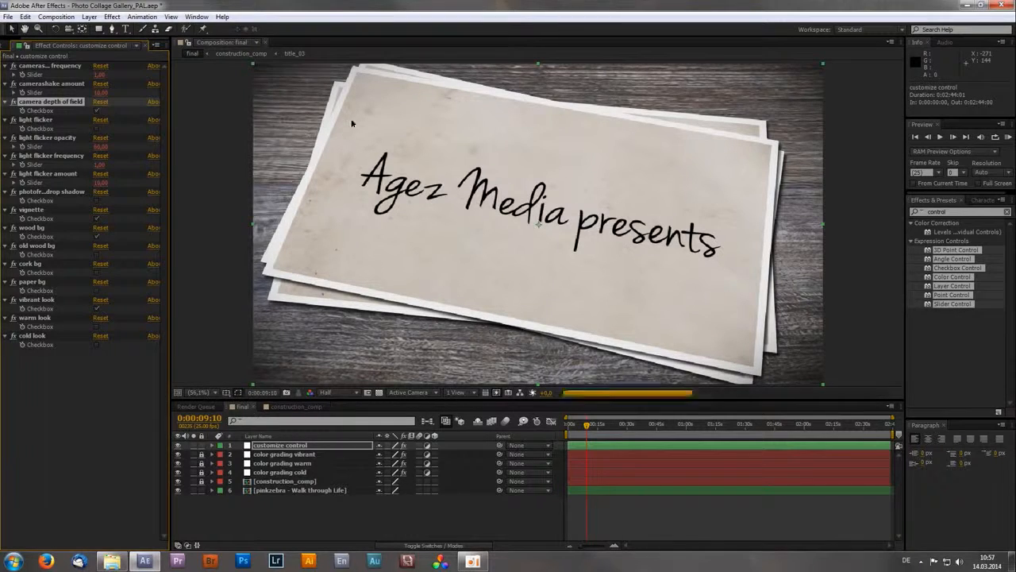
click(97, 130)
click(97, 129)
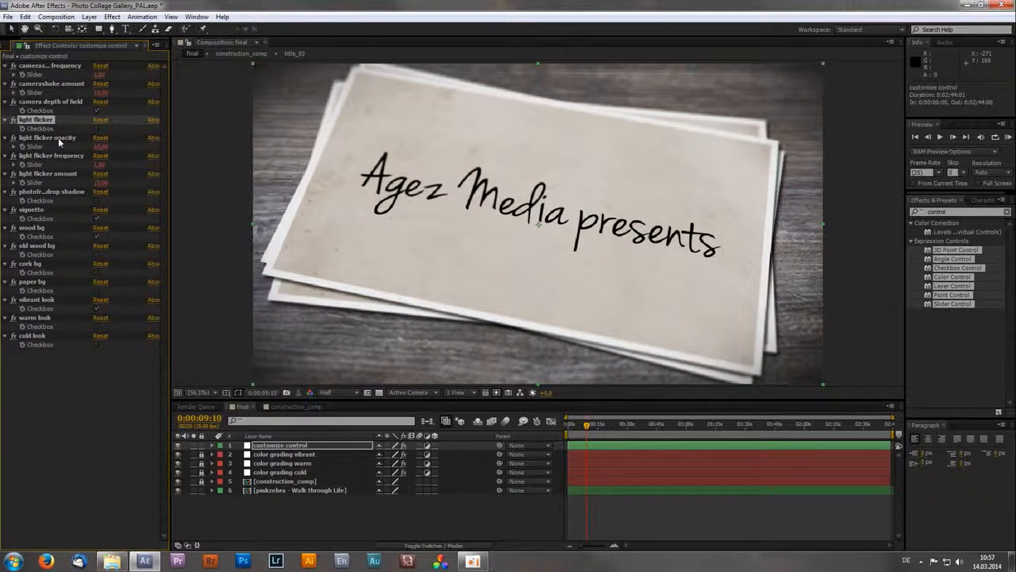
- Enable light flicker on the customize control layer and set the light flicker opacity to 100
click(96, 129)
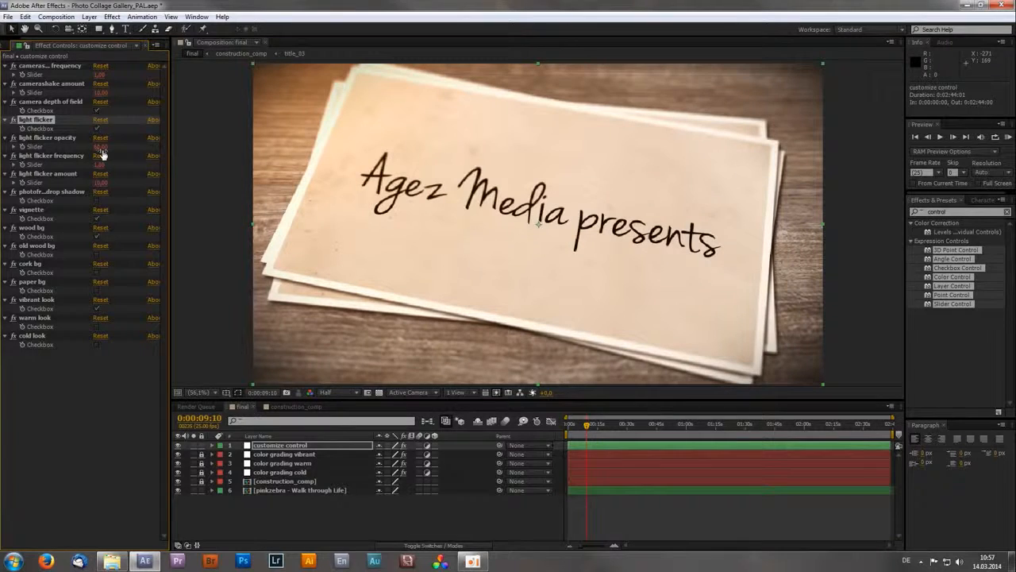
click(101, 146)
text(100)
key(Return)
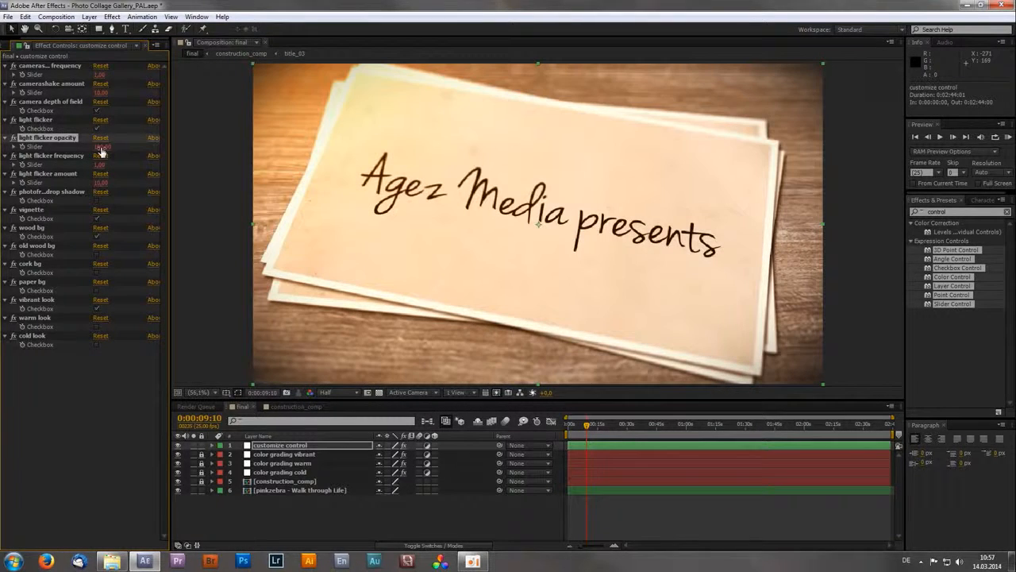
- Reduce the light flicker opacity to 10
click(101, 147)
text(0)
key(Return)
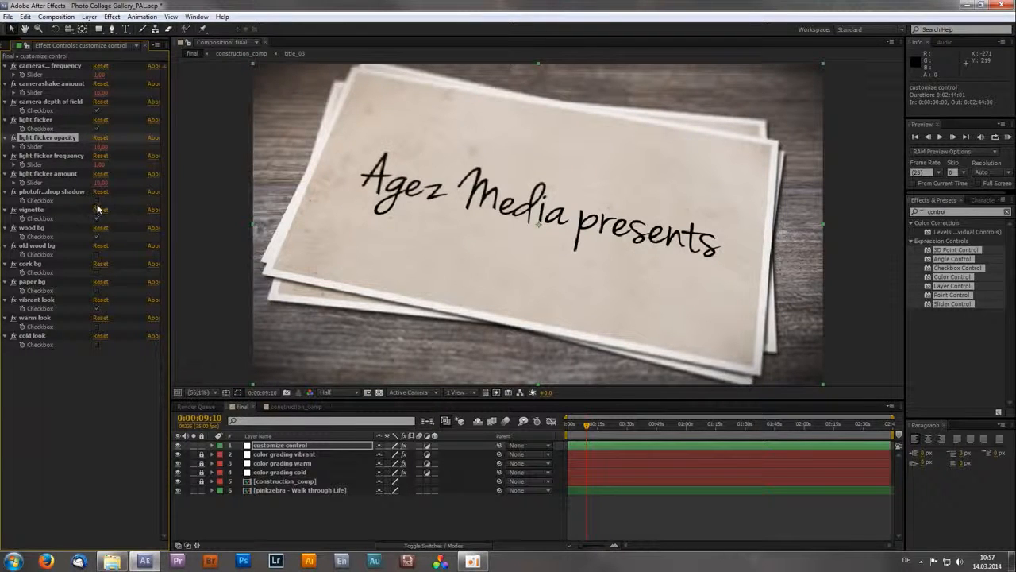
- Enable the photo frame drop shadow and replace the wood background with the old wood background, trying the paper background in between
click(71, 192)
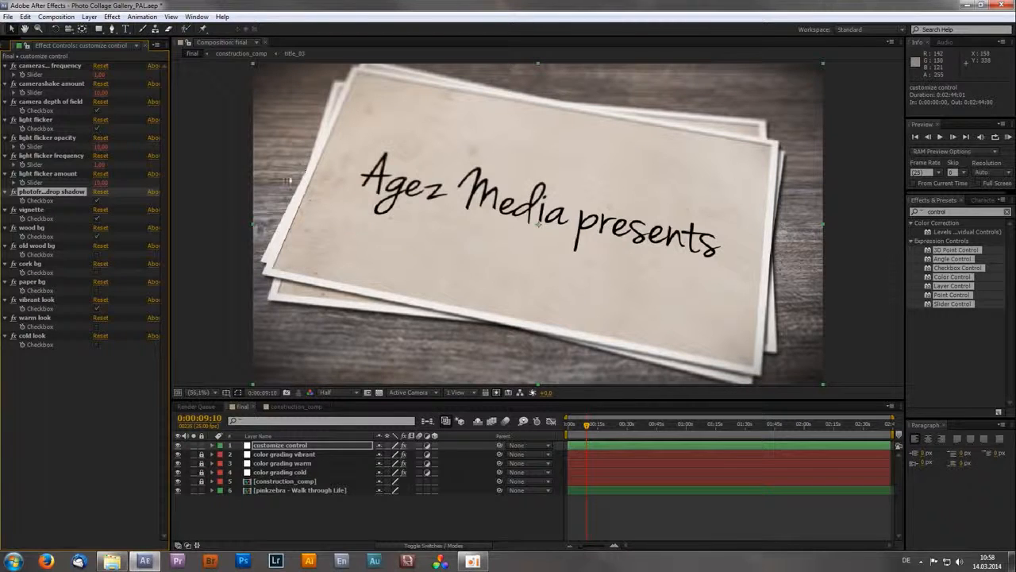
click(96, 236)
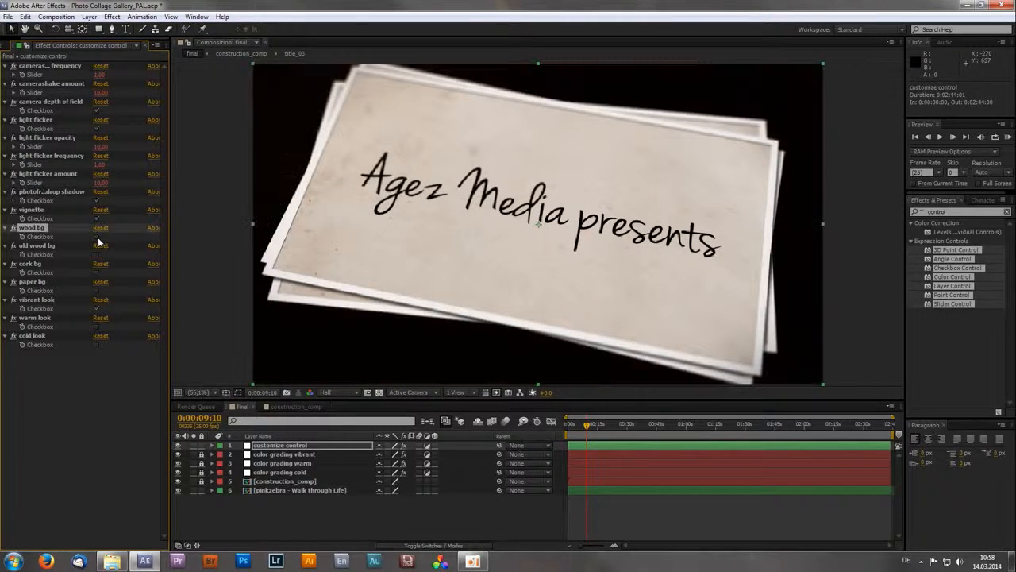
click(96, 291)
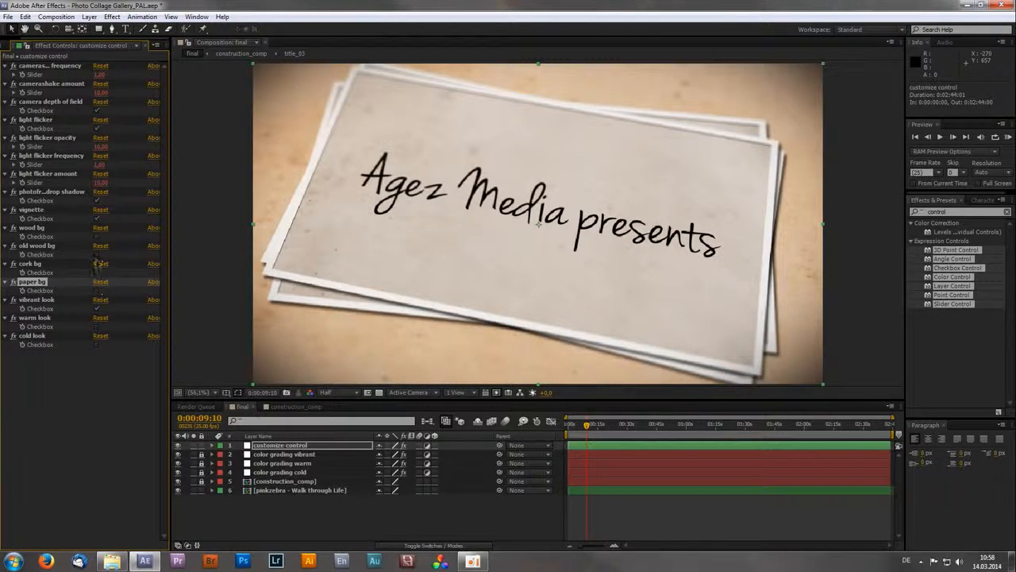
click(96, 255)
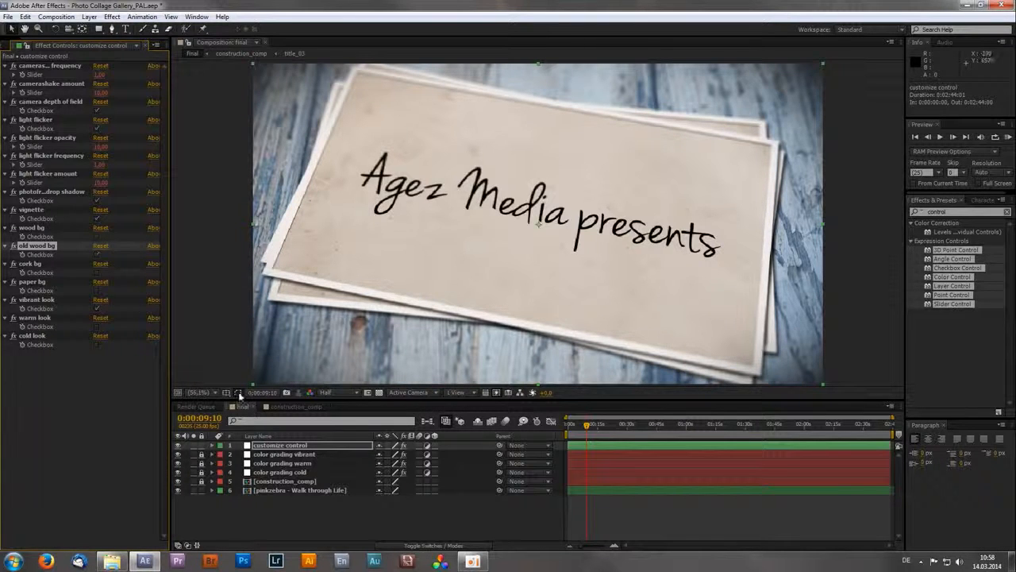
- Add a new adjustment layer at the top of the final composition
right_click(273, 508)
mouse_move(298, 404)
click(473, 488)
click(333, 521)
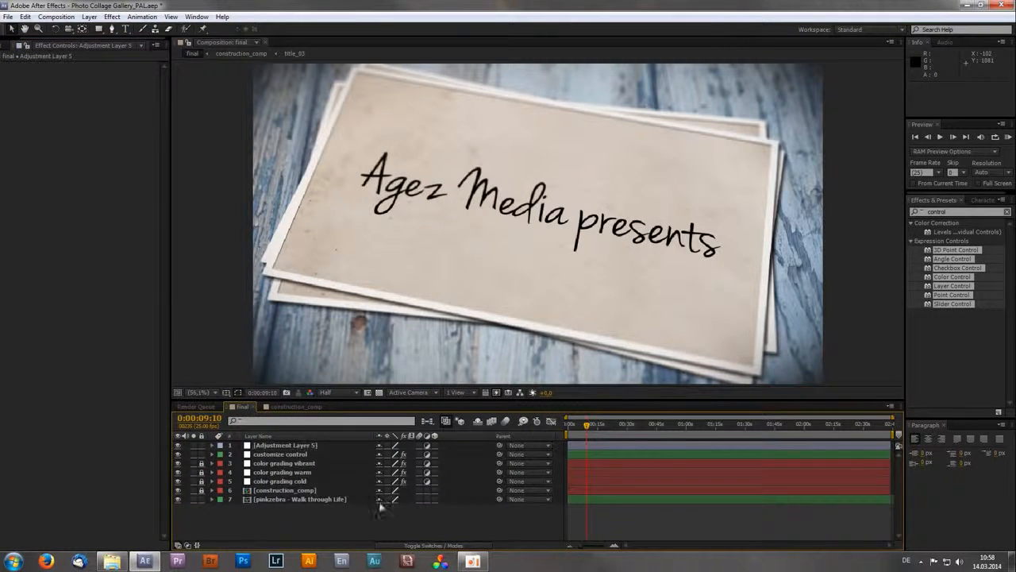
- Apply a Slider Control to the new adjustment layer and enable an expression on its Slider property, keeping the default expression
click(955, 344)
drag(955, 304, 300, 447)
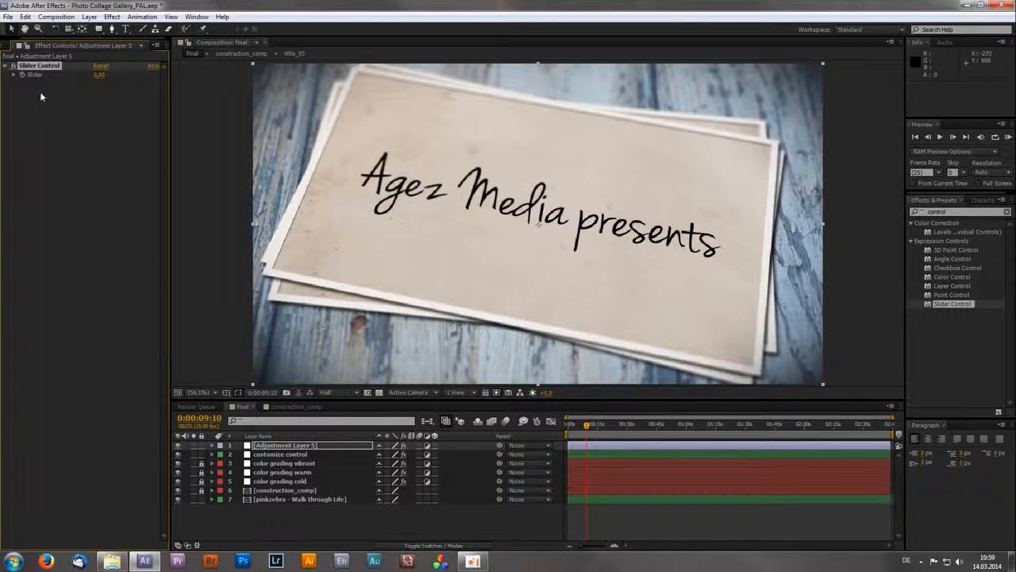
alt+click(22, 75)
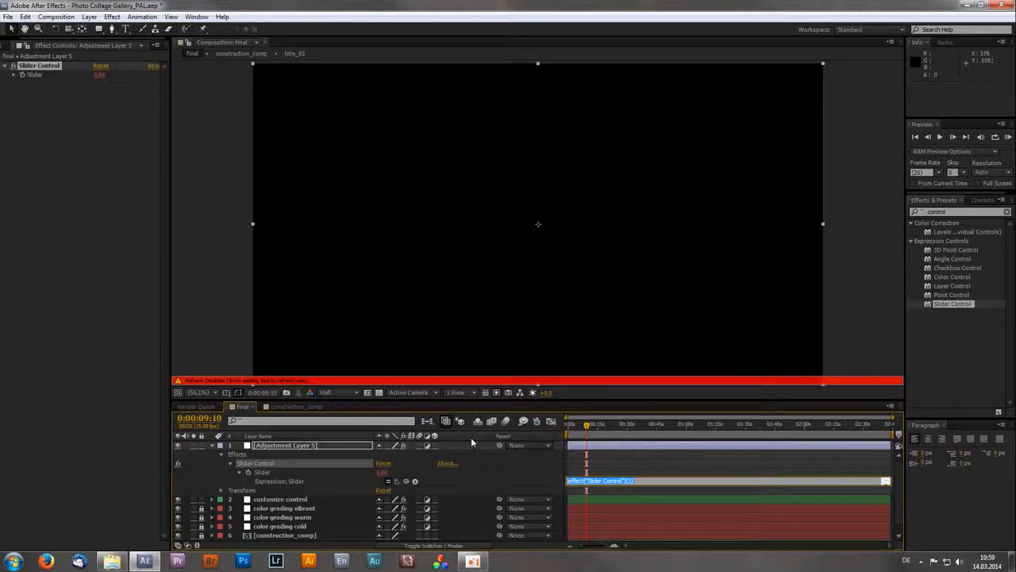
click(540, 486)
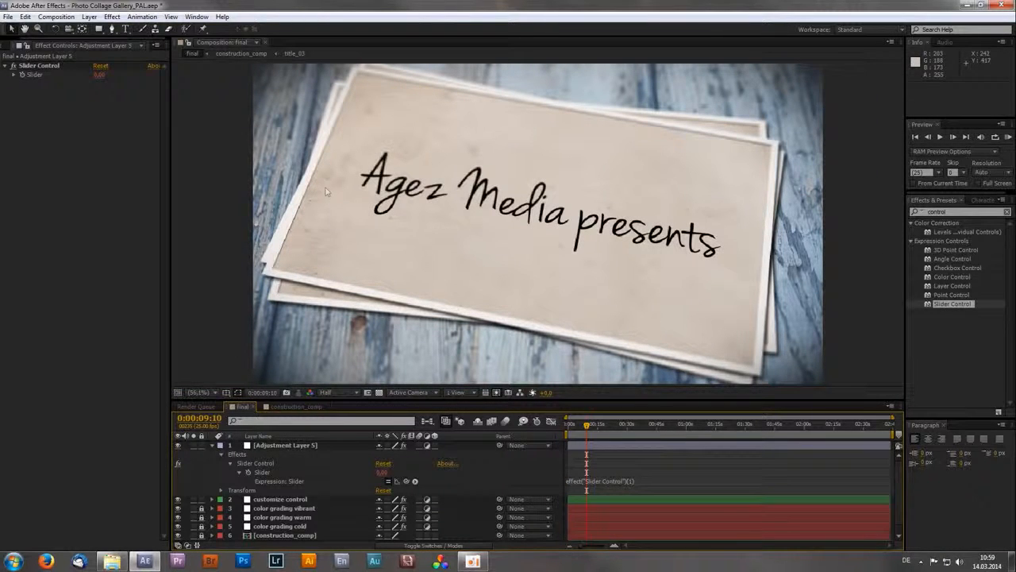
- Draw a closed black triangle over the title card with the Pen tool as a new shape layer
click(112, 29)
click(473, 134)
click(389, 254)
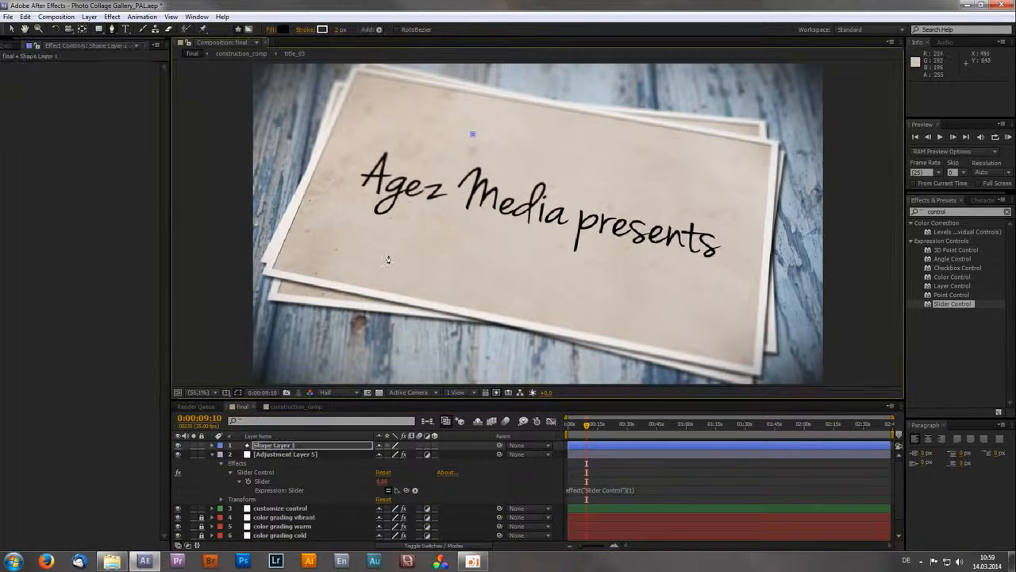
click(597, 259)
click(473, 135)
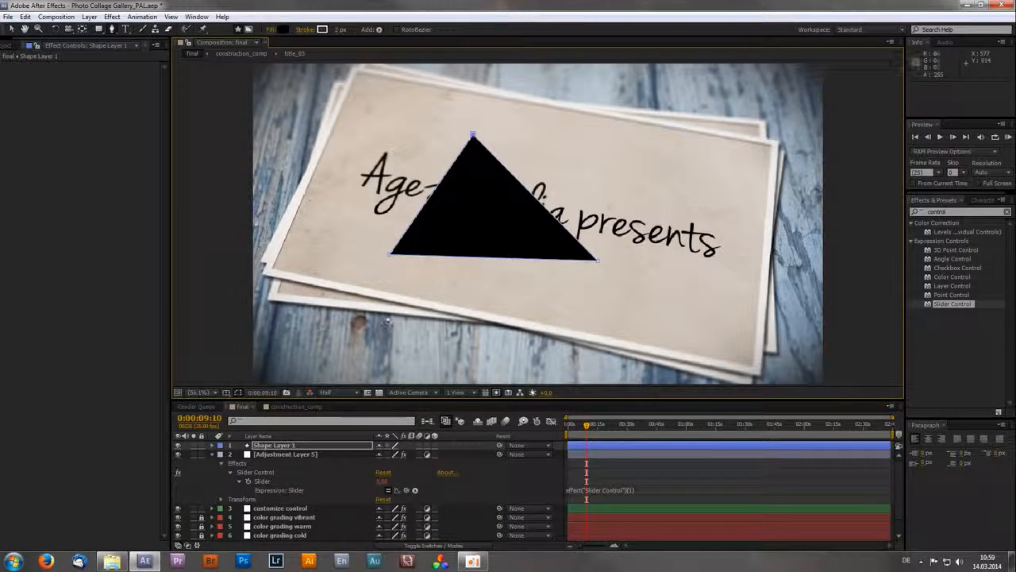
- Reveal the triangle shape layer's Opacity and link it by expression to the Slider of the adjustment layer's Slider Control
click(289, 445)
key(v)
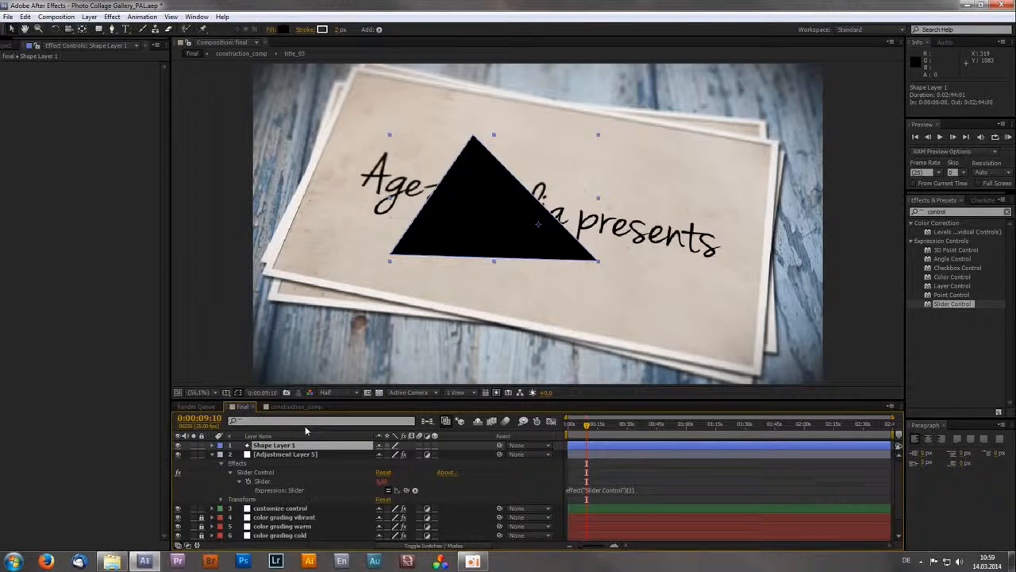
key(t)
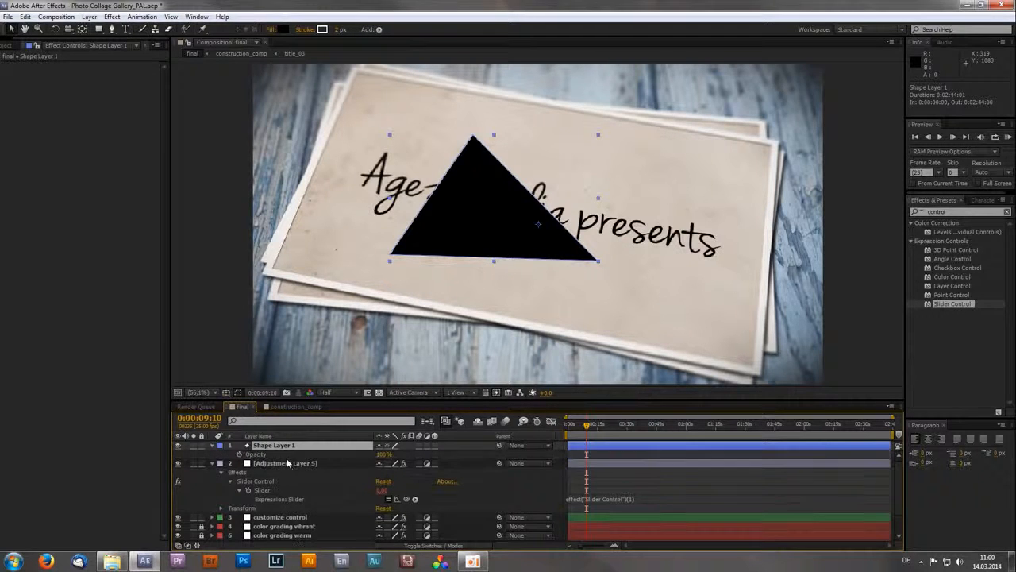
alt+click(239, 458)
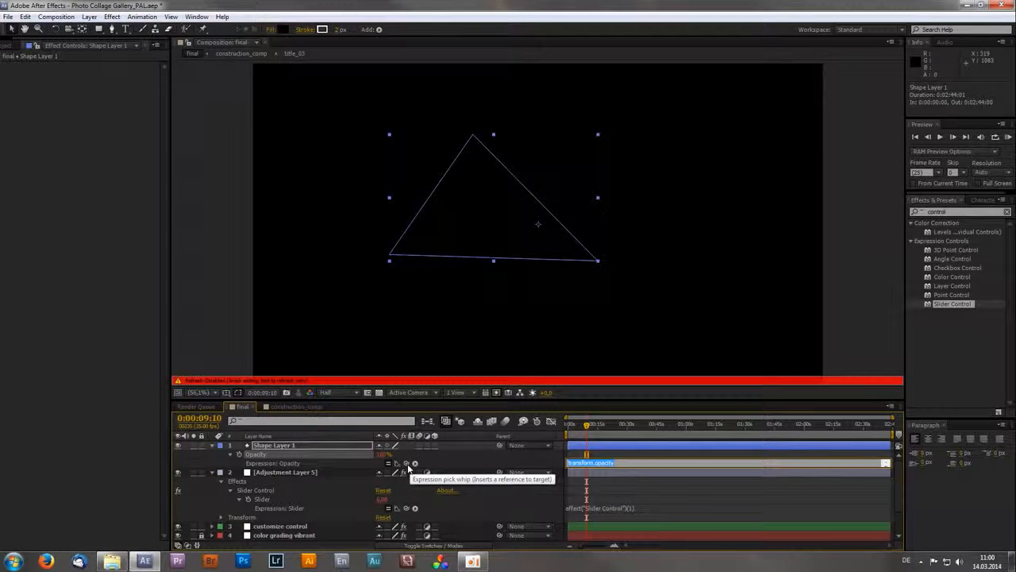
drag(407, 467, 277, 500)
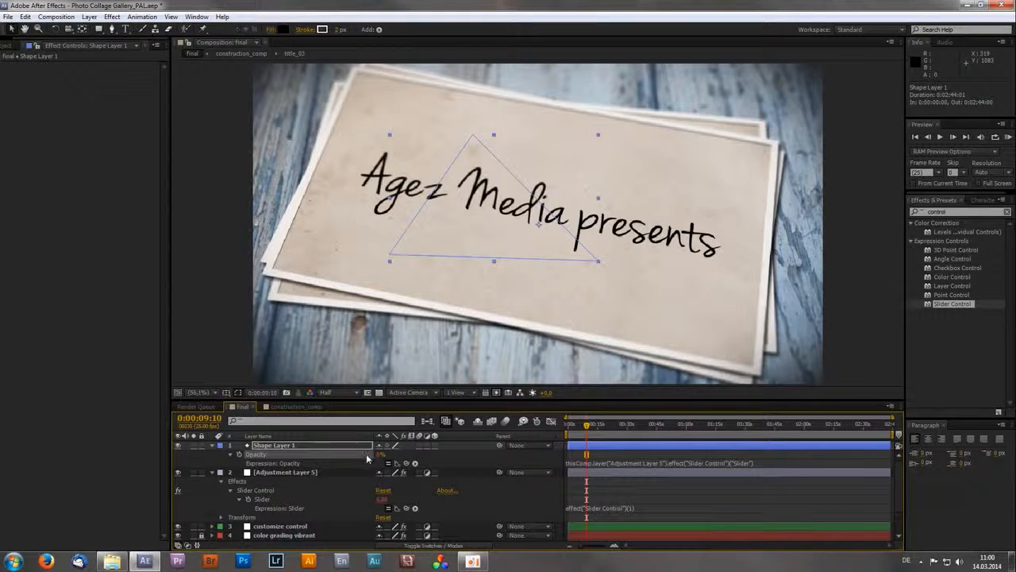
- Set the adjustment layer's Slider to 75 and link the triangle shape layer's Opacity expression to that slider again
click(285, 472)
click(100, 76)
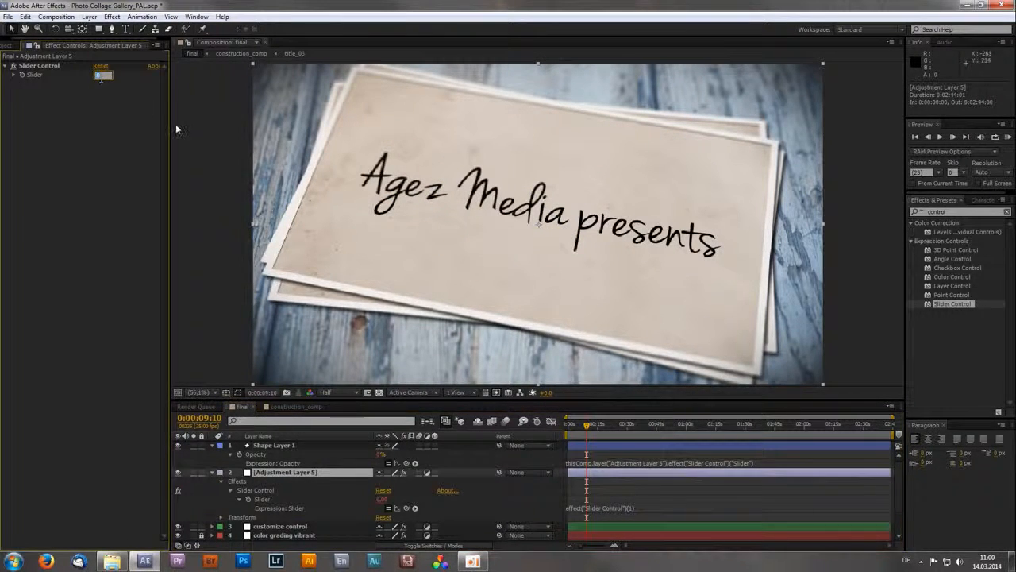
text(75)
key(Return)
click(299, 448)
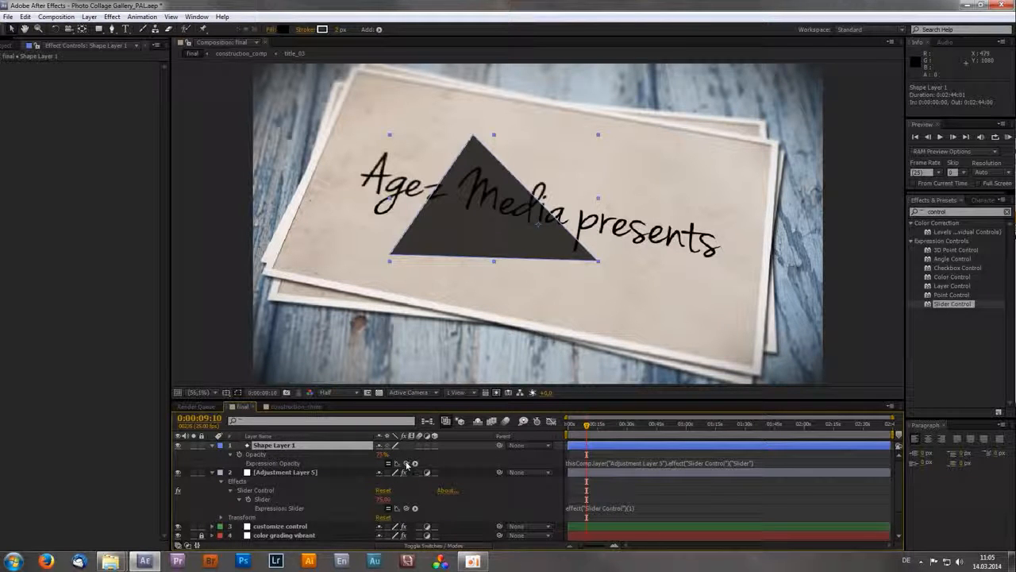
drag(406, 464, 272, 502)
- Delete the Slider Control effect from the adjustment layer and dismiss the expression warning
click(284, 475)
click(38, 67)
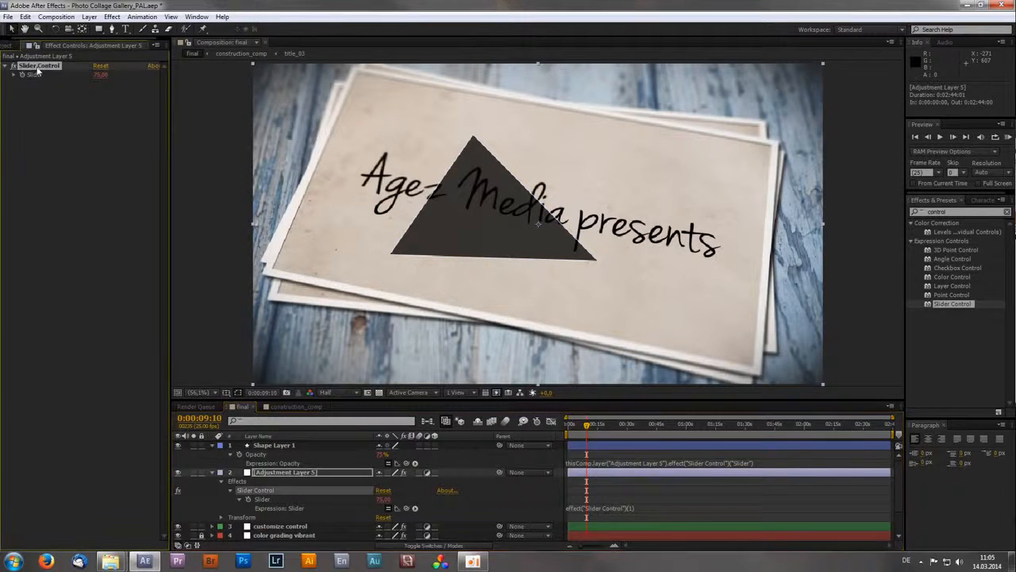
key(Delete)
click(605, 320)
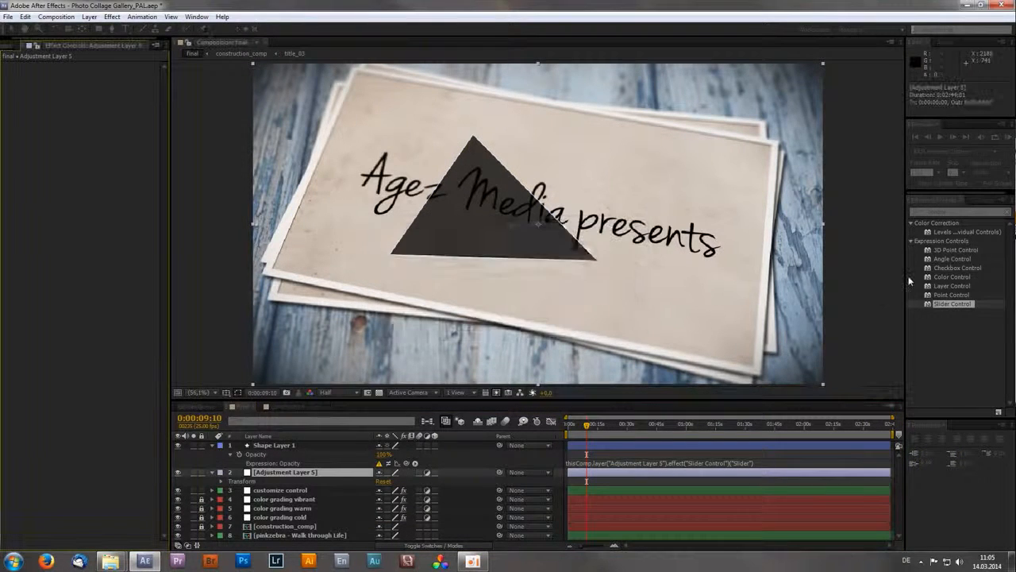
- Apply a Checkbox Control with an expression on its Checkbox to the adjustment layer, and link the triangle shape layer's Opacity to it
drag(956, 268, 96, 185)
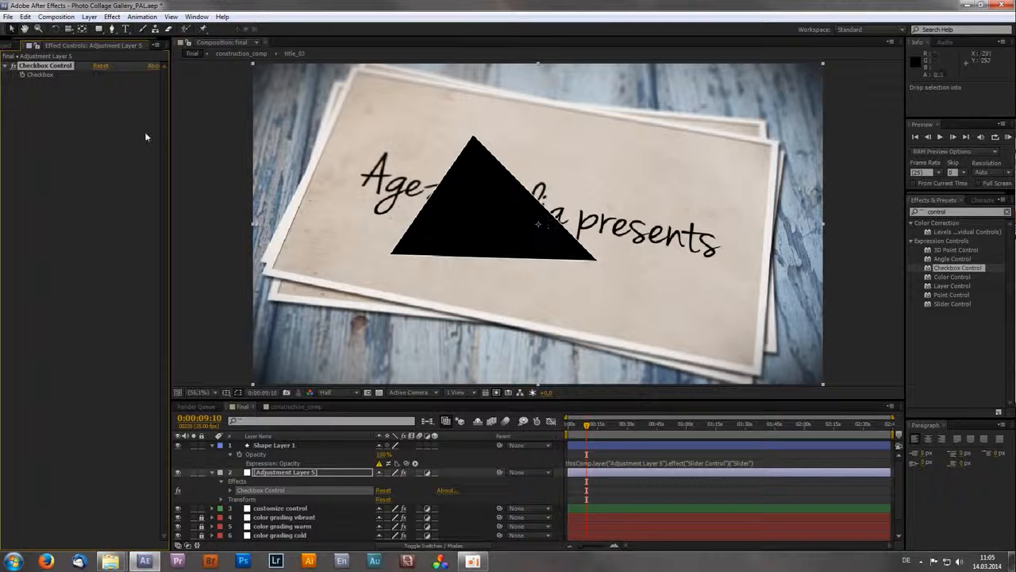
alt+click(23, 74)
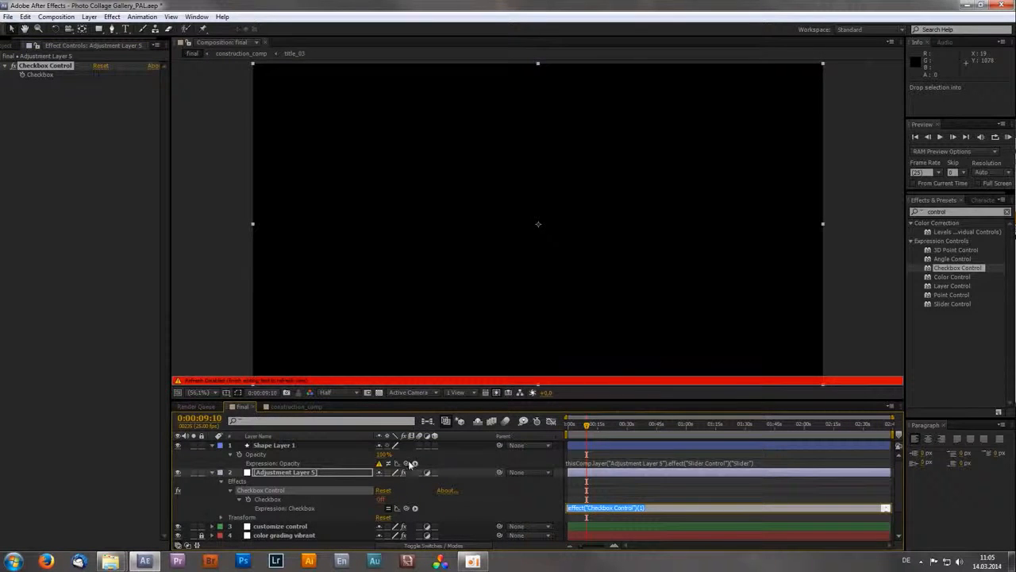
drag(407, 463, 279, 500)
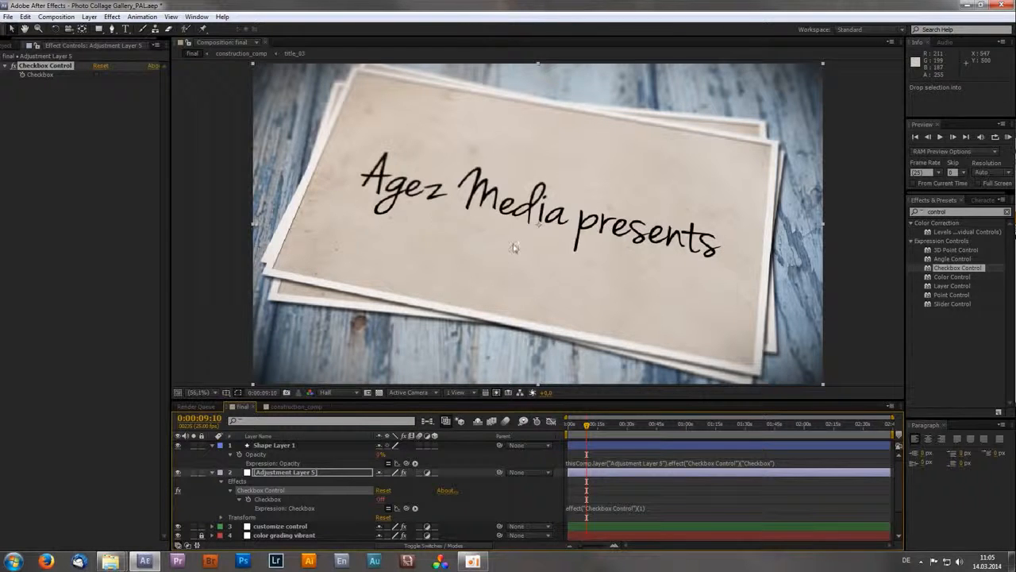
- Turn the Checkbox on and append *100 to the triangle shape layer's Opacity expression
click(96, 75)
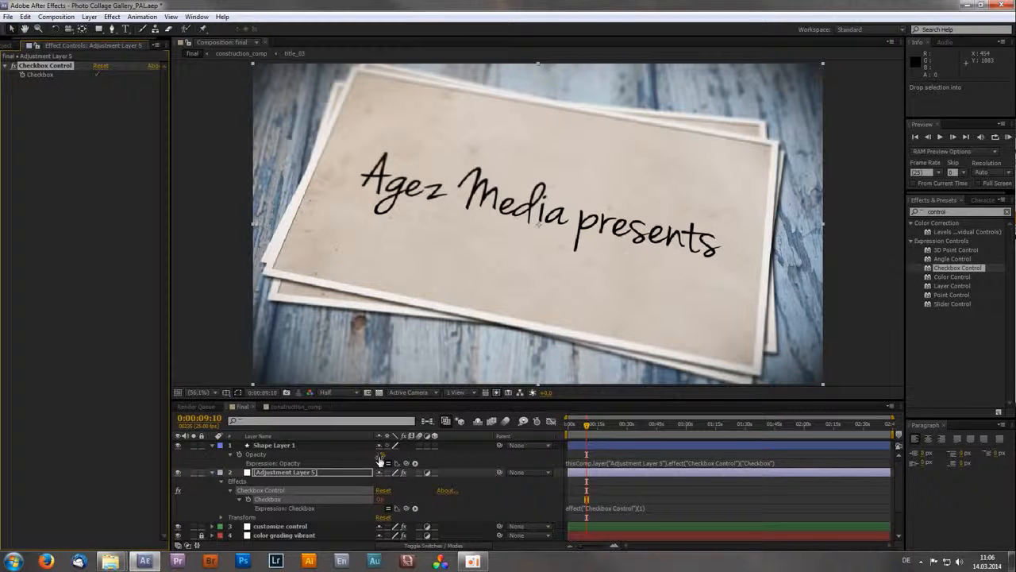
click(782, 464)
click(782, 464)
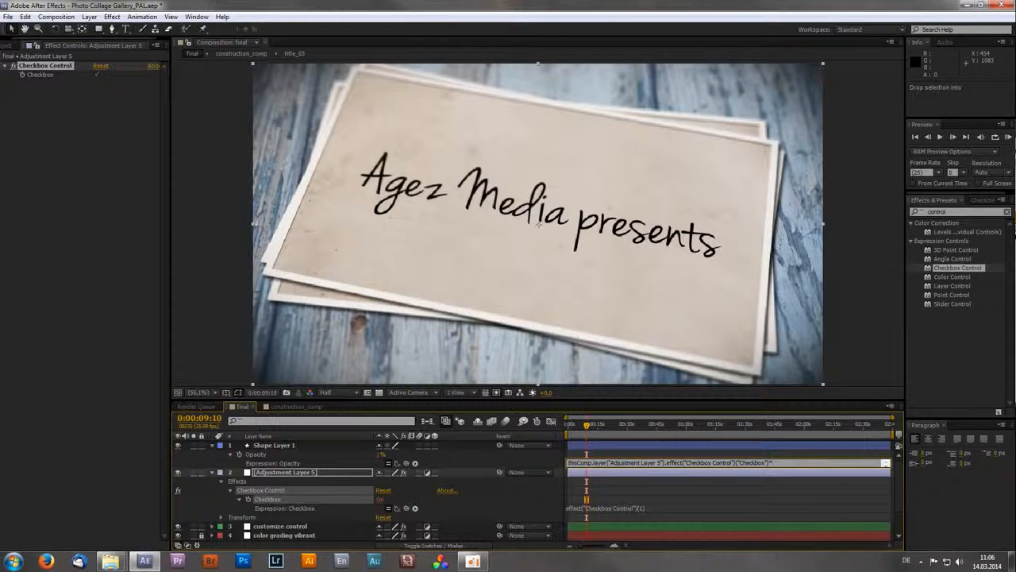
text(*100)
key(KP_Enter)
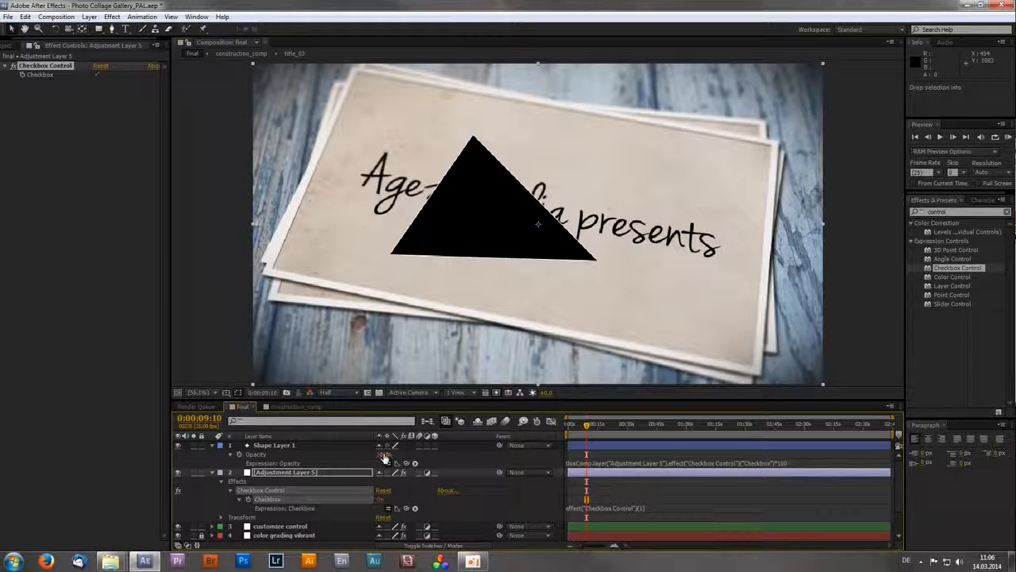
- Change the multiplier at the end of the triangle's Opacity expression to 75
click(802, 464)
click(799, 463)
key(BackSpace)
key(BackSpace)
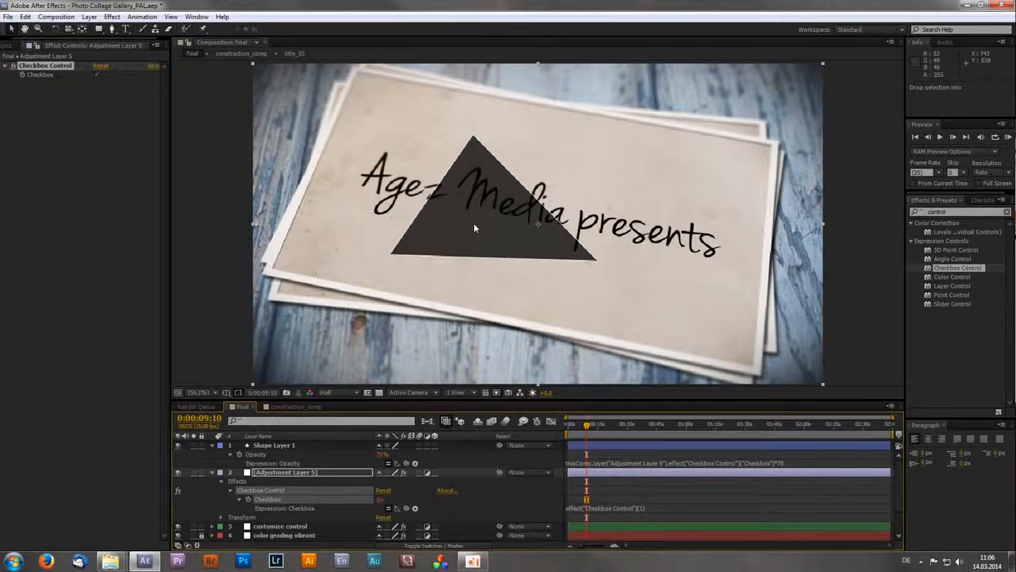
- Switch the adjustment layer's Checkbox off and on again to test the triangle's visibility
click(299, 472)
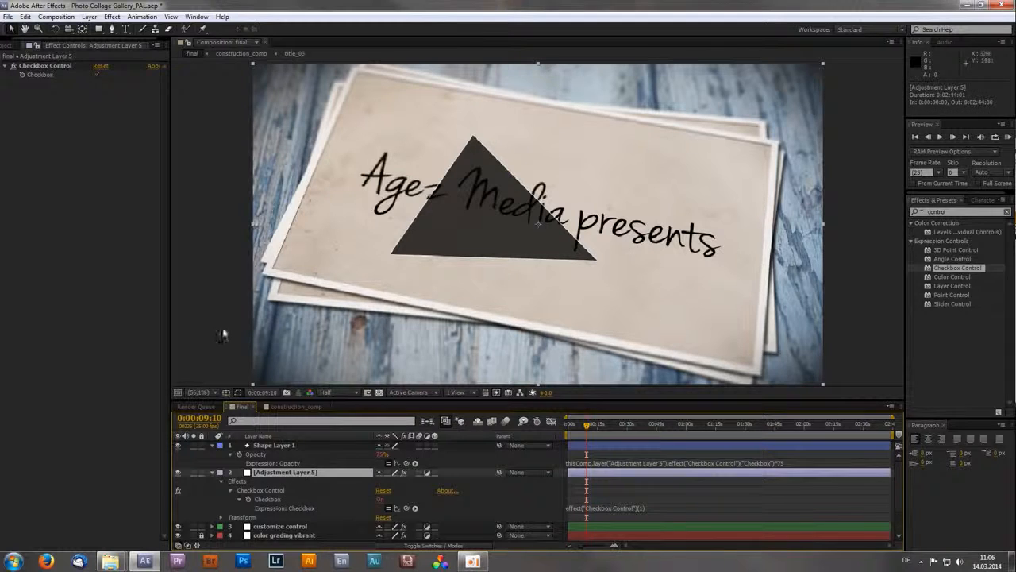
click(97, 74)
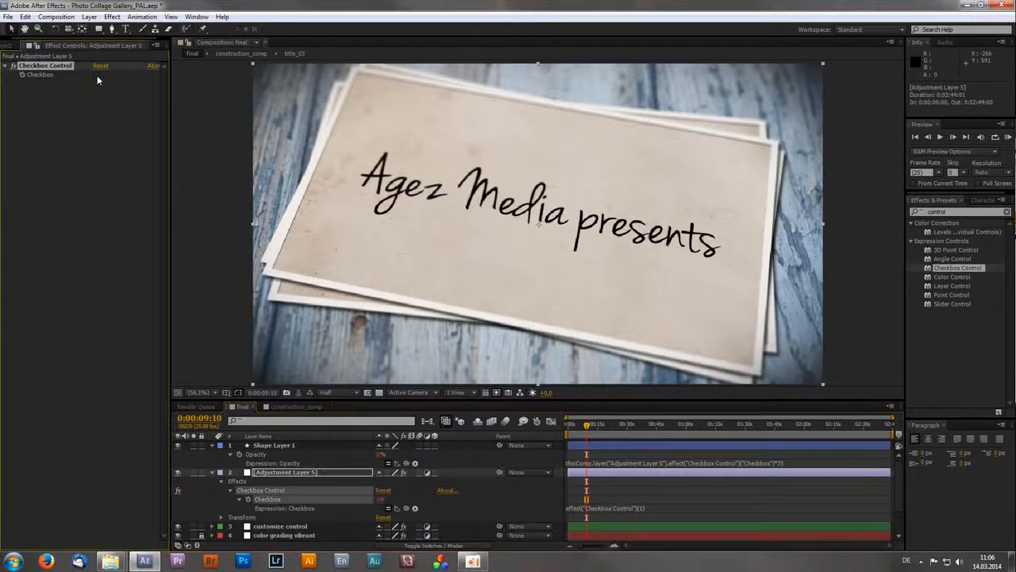
click(97, 75)
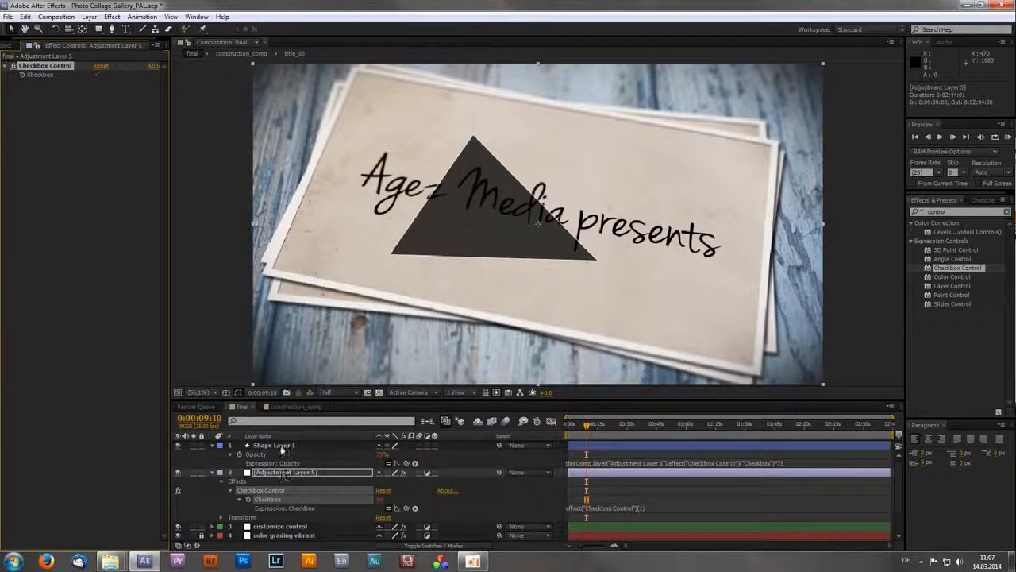
- Pre-compose the triangle shape layer into a new composition named triangle, and dismiss the expression warning
click(280, 445)
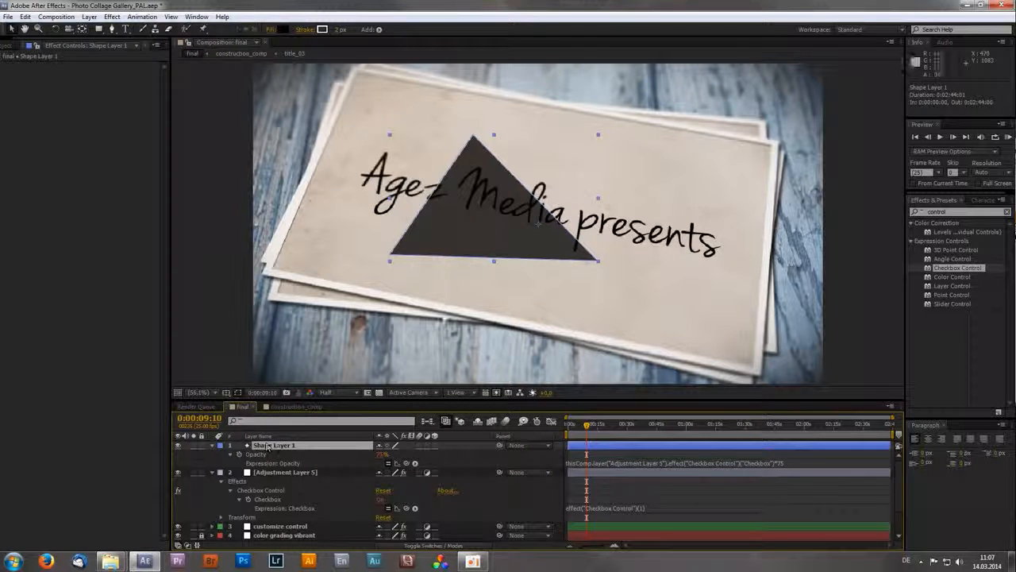
click(57, 16)
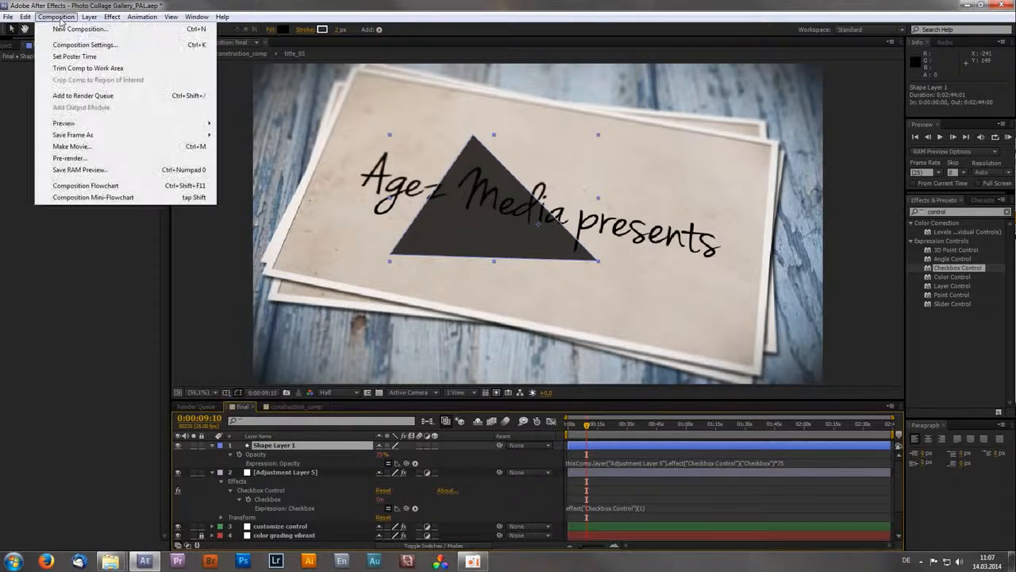
mouse_move(91, 17)
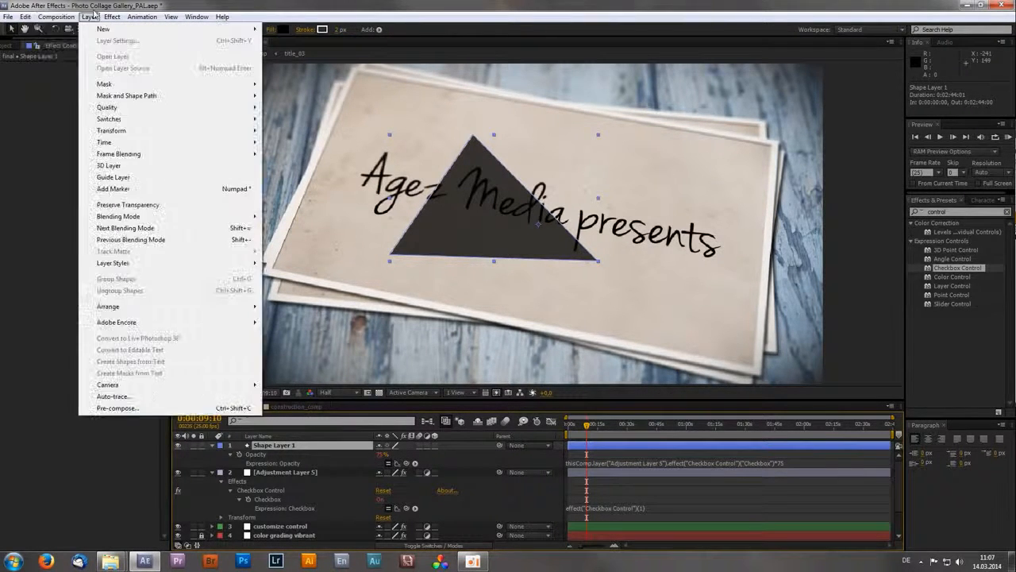
click(118, 408)
text(tran)
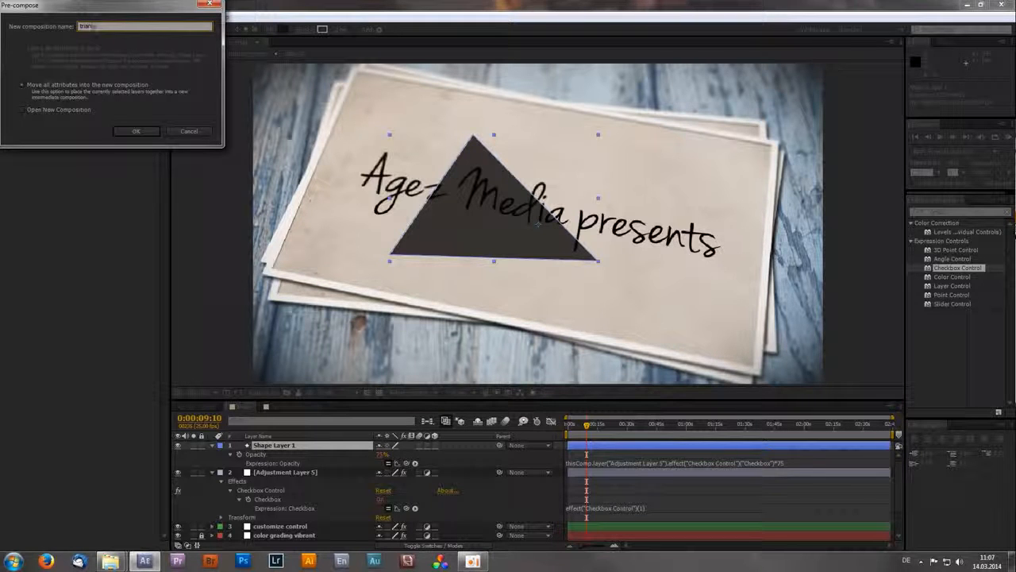
click(141, 131)
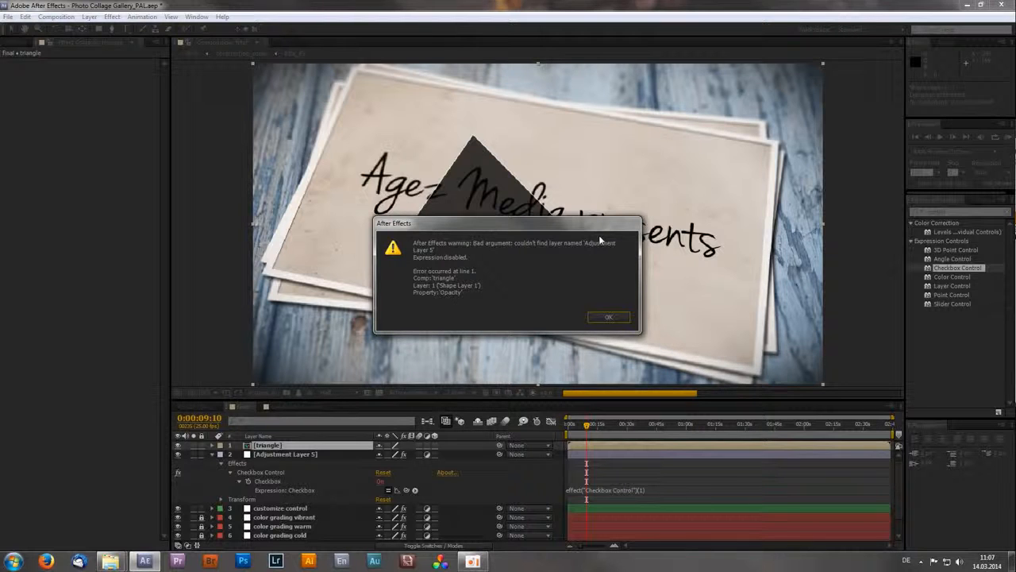
click(609, 318)
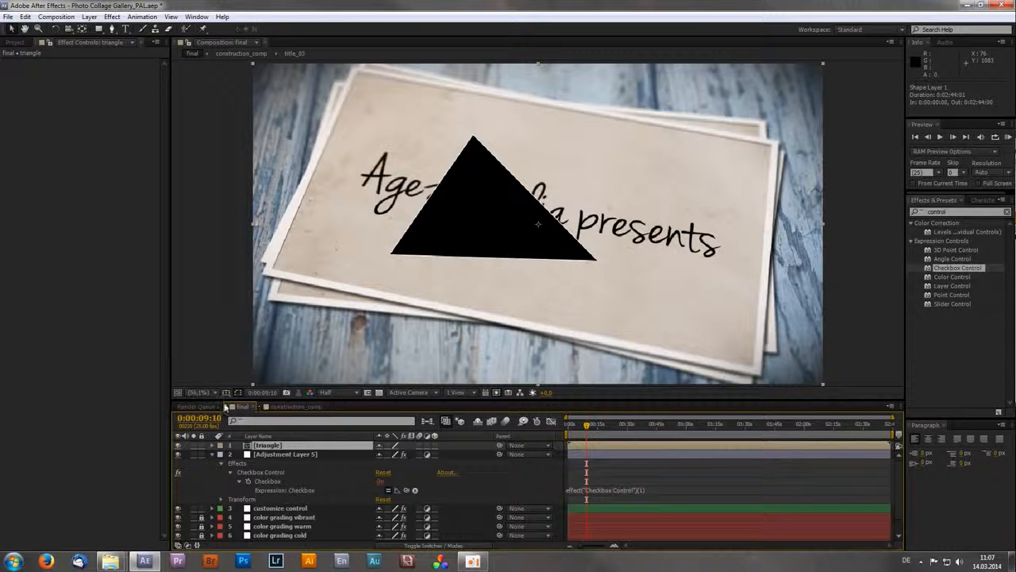
- Enlarge the timeline area, open the triangle composition and dock its timeline below the final composition's timeline
drag(216, 399, 267, 93)
click(295, 99)
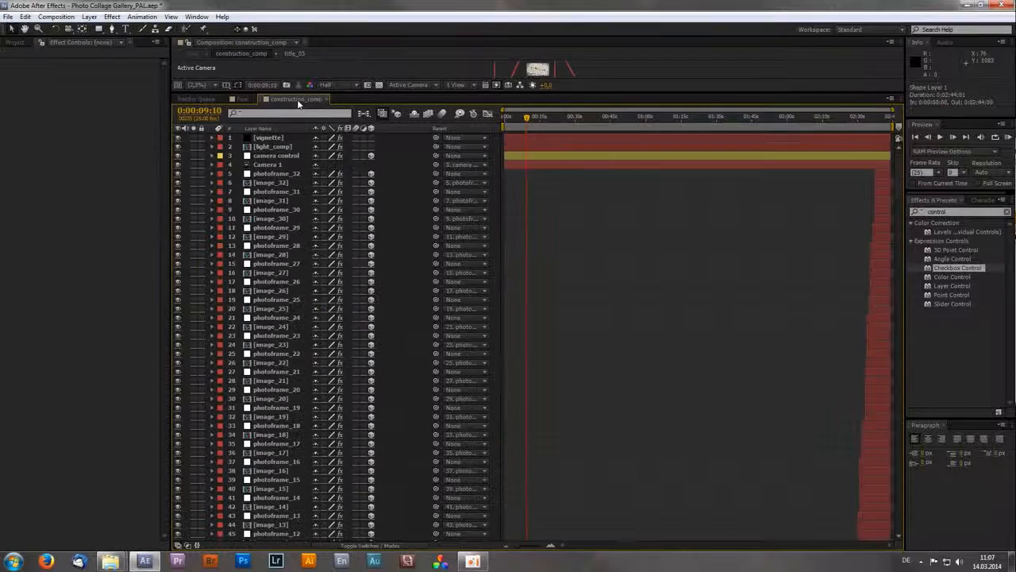
click(241, 100)
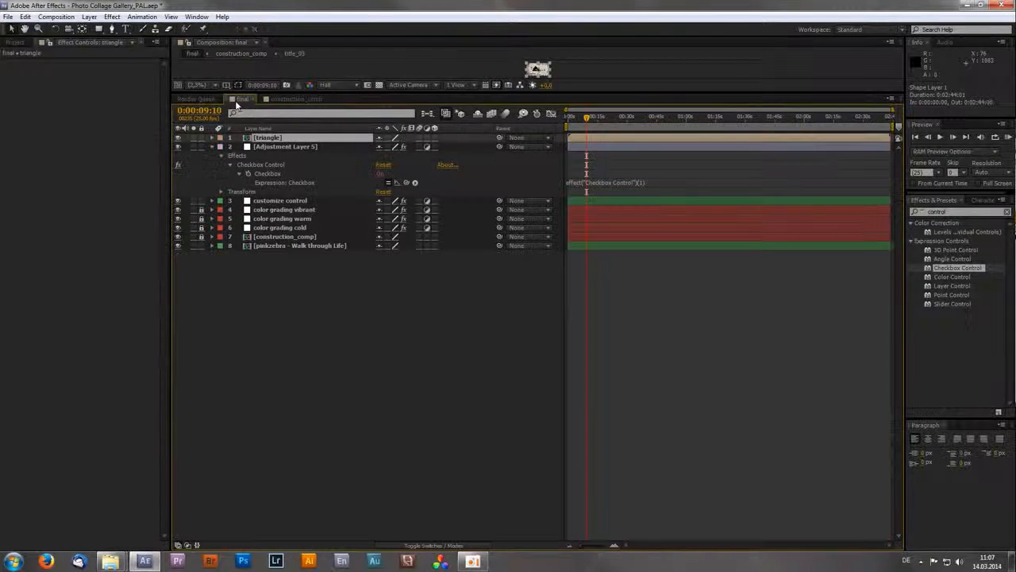
double_click(292, 136)
drag(339, 97, 375, 538)
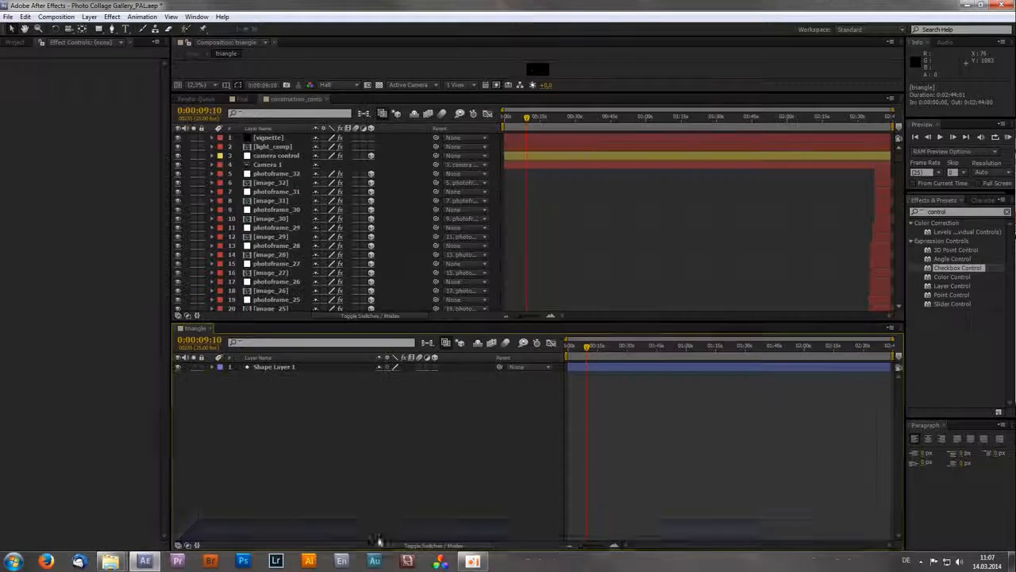
- Link the shape layer's Opacity in the triangle composition to the Checkbox in the final composition, multiplied by 75
click(302, 369)
click(278, 368)
key(t)
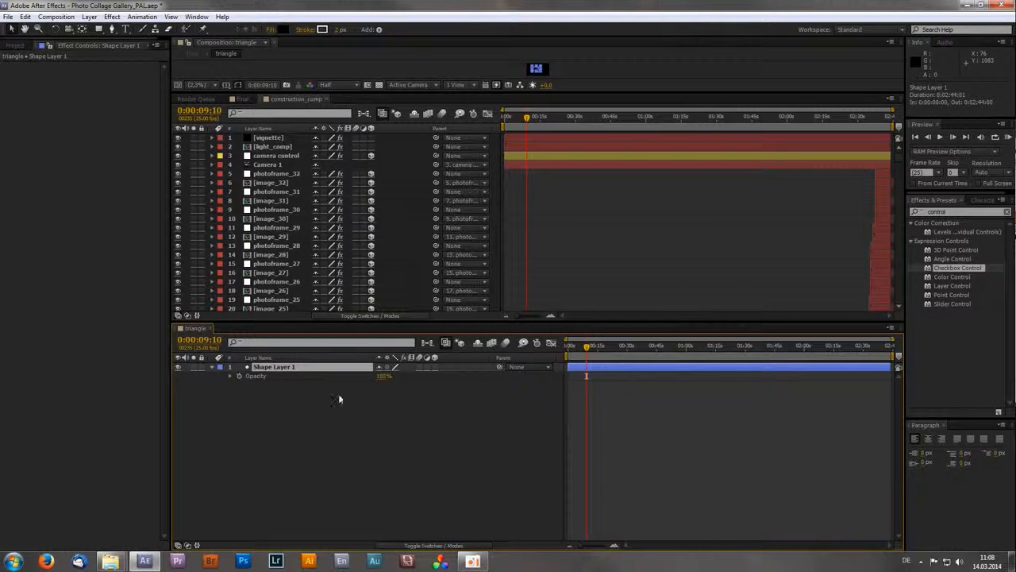
alt+click(239, 377)
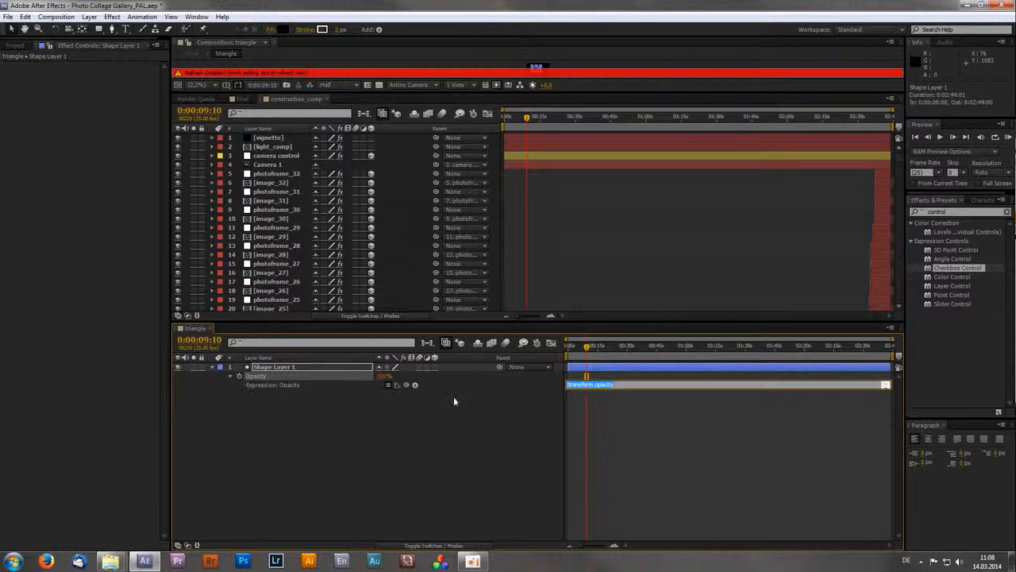
click(242, 99)
drag(405, 385, 293, 179)
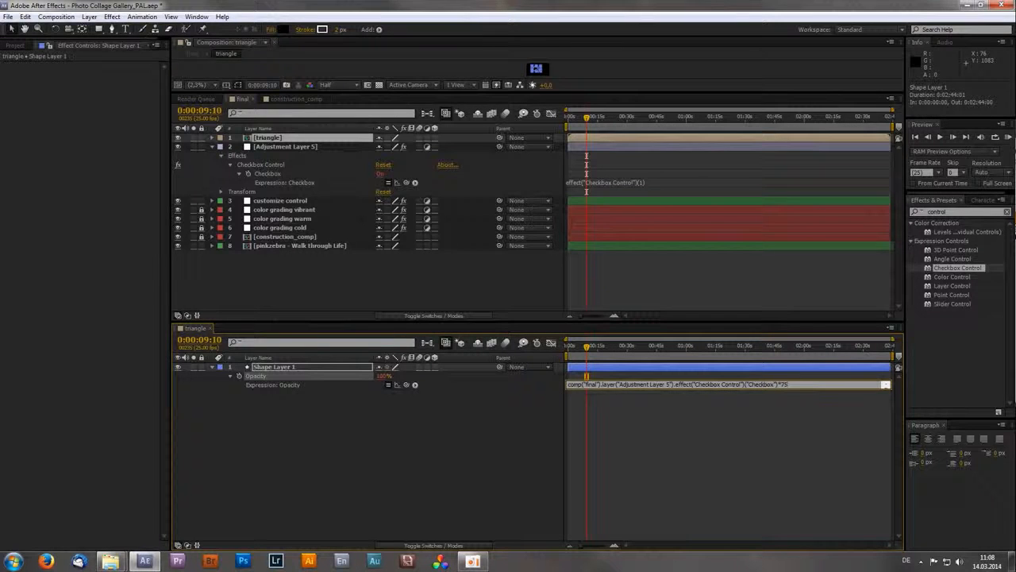
key(KP_Enter)
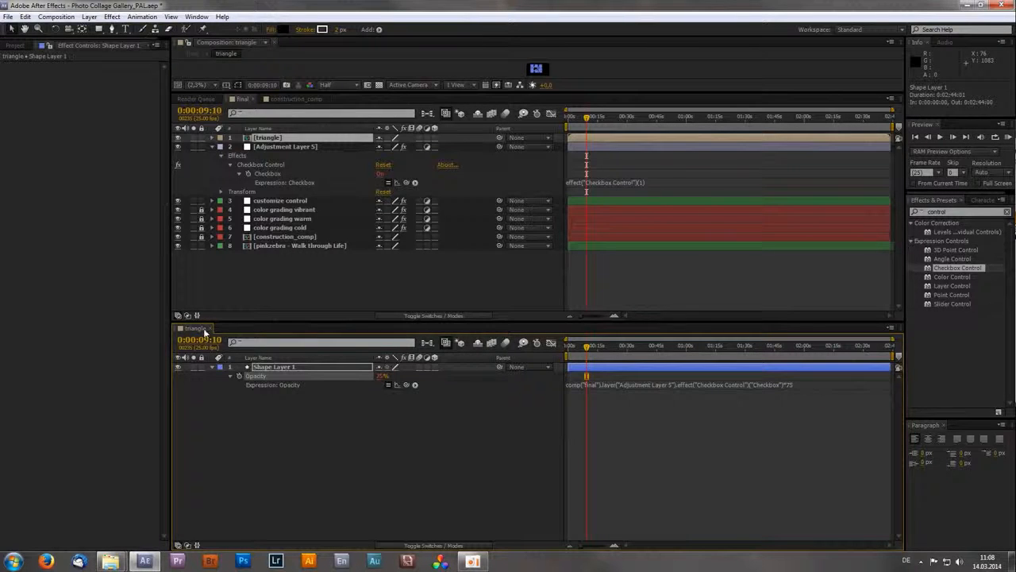
- Close the triangle composition's timeline and enlarge the composition viewer above the final timeline
click(208, 329)
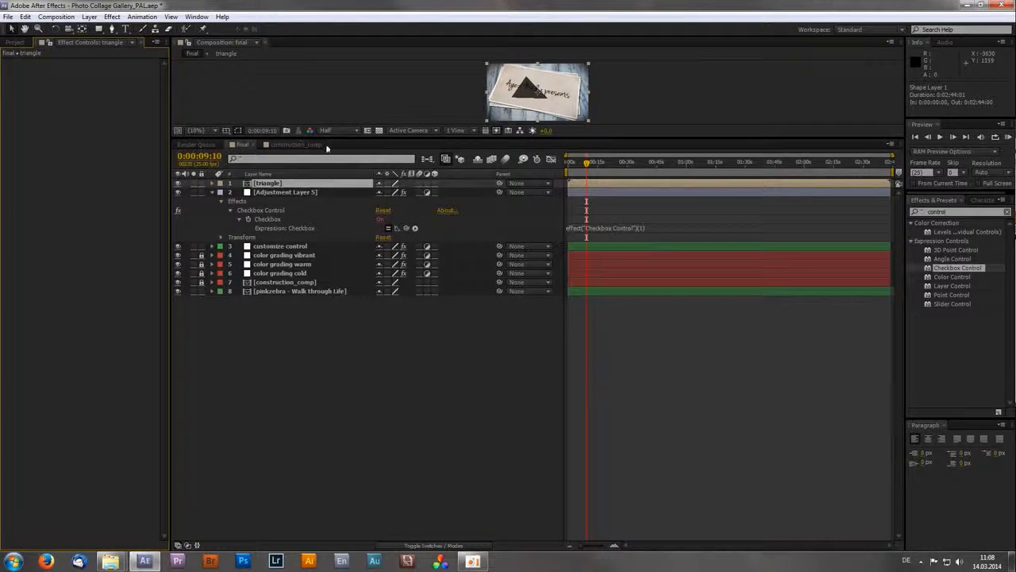
drag(330, 136, 321, 370)
- Toggle the adjustment layer's Checkbox off and on to test the link to the pre-composed triangle
click(286, 424)
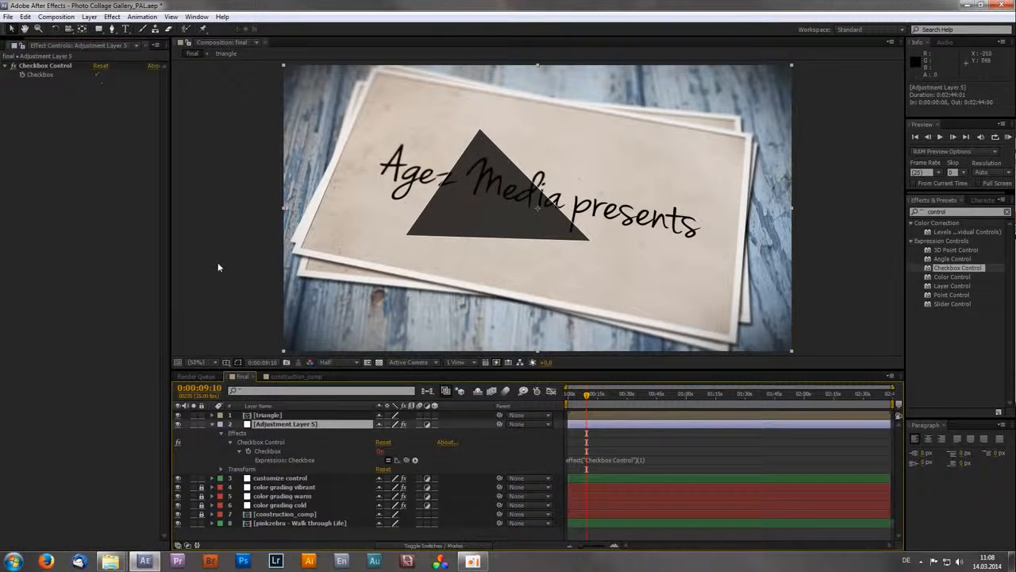
click(96, 74)
click(96, 74)
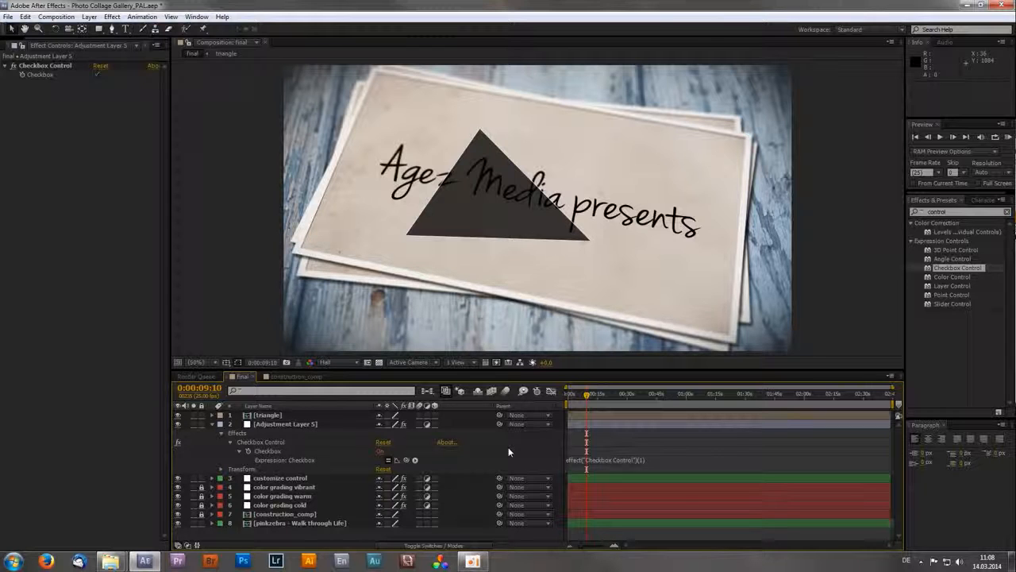
- Collapse the adjustment layer's revealed properties in the final timeline
click(278, 424)
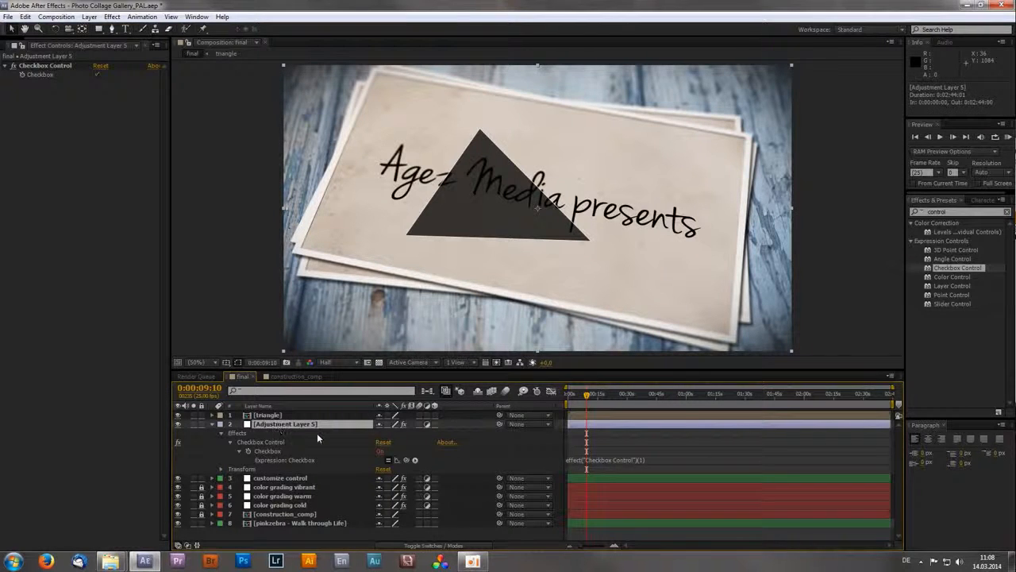
key(u)
key(u)
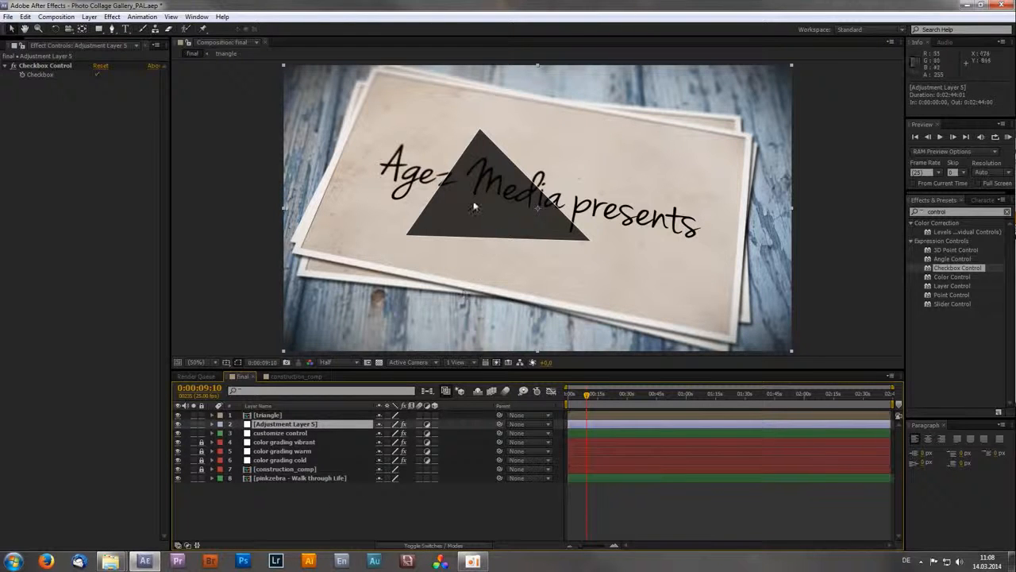
- Add the expression wiggle(1,10) to the triangle layer's Position in the final composition and scrub to test the motion
click(270, 414)
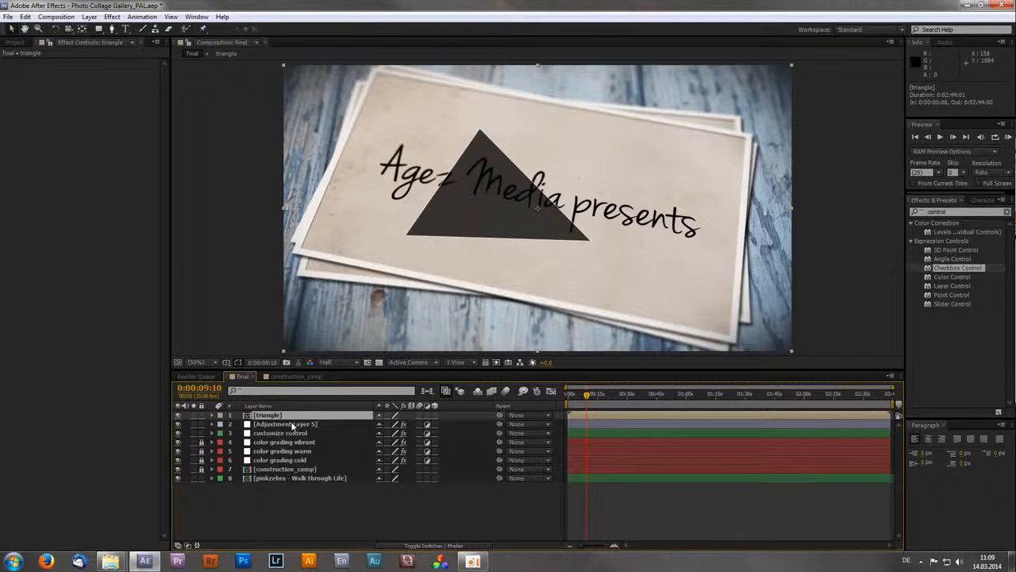
key(p)
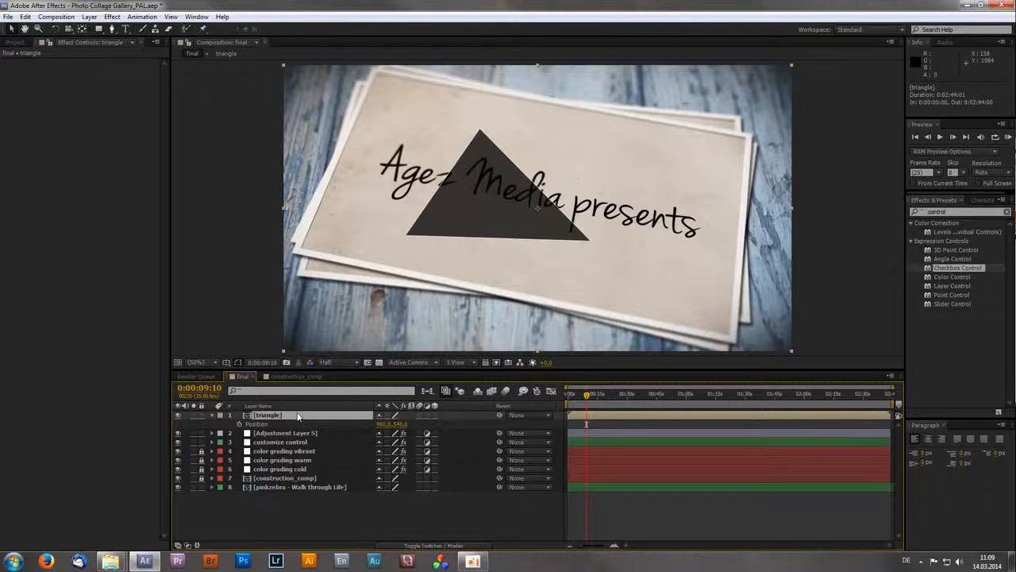
alt+click(240, 425)
text(w)
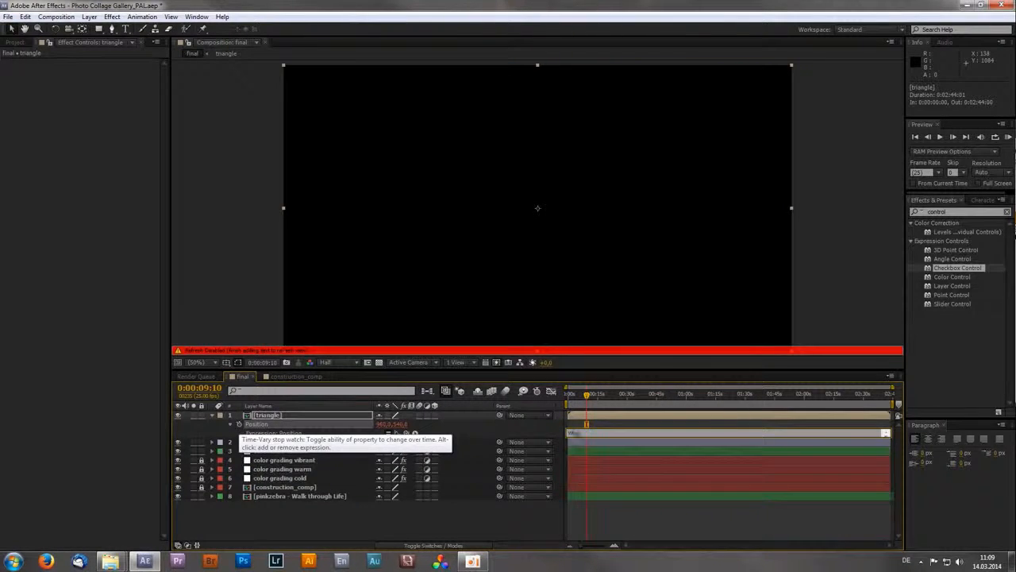
text(iggle(1,10)
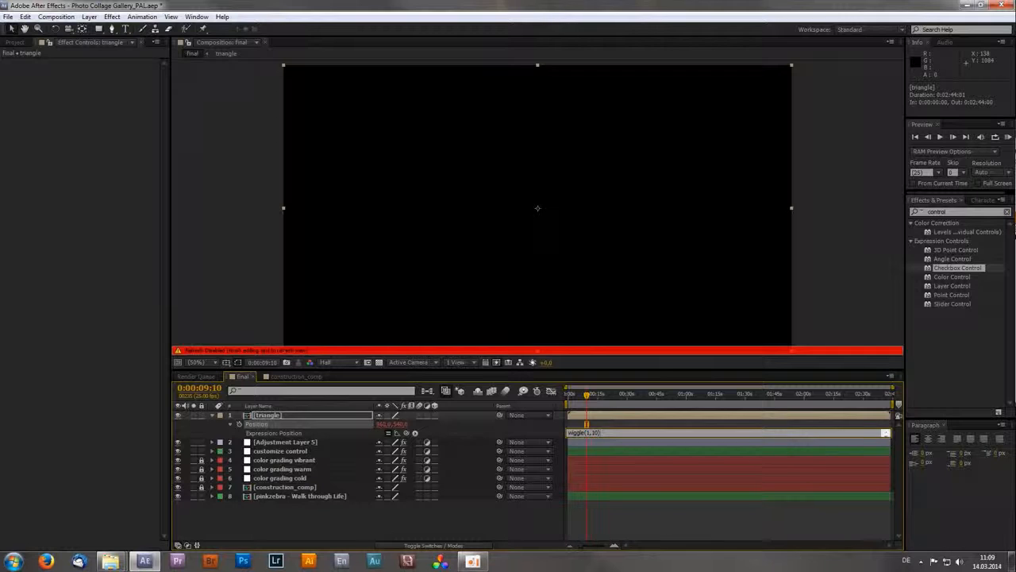
key(KP_Enter)
drag(585, 401, 589, 400)
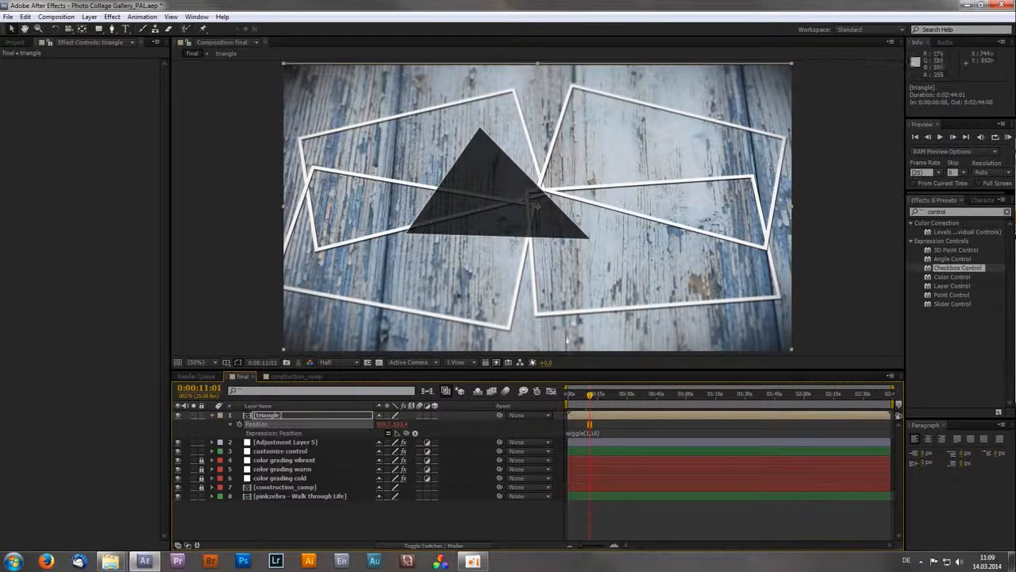
- Change the triangle's Position expression to wiggle(10,10), then solo the layer and scrub the timeline to check the motion
click(590, 434)
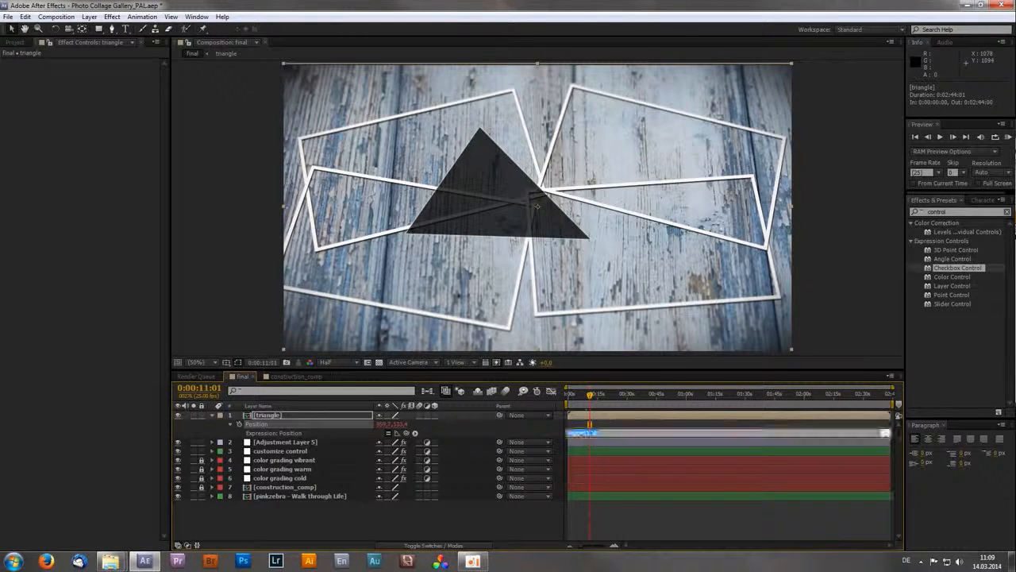
click(590, 446)
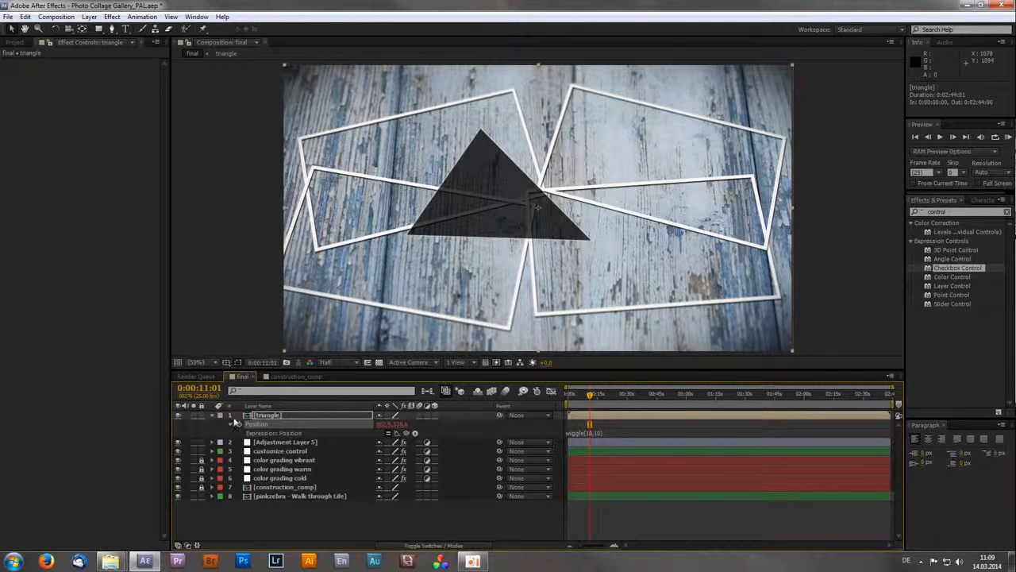
click(194, 415)
drag(589, 399, 637, 399)
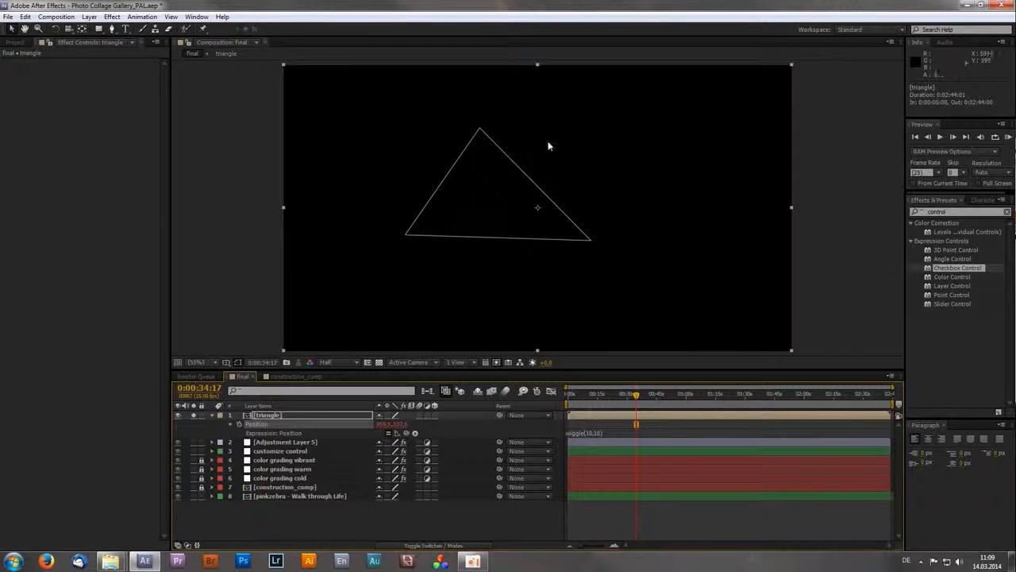
drag(600, 397, 589, 398)
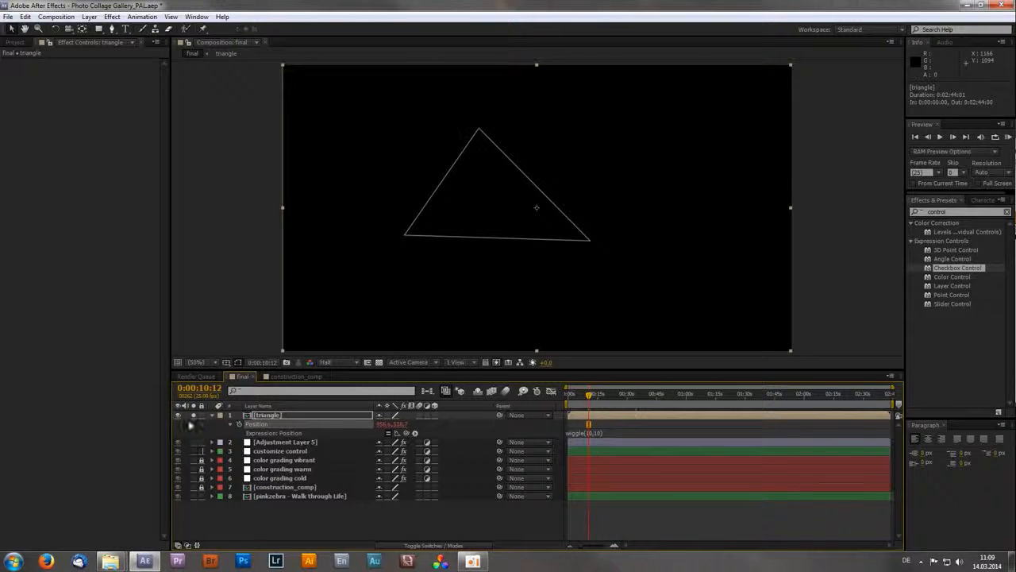
- Add two Slider Control effects to the adjustment layer, with the layer soloed, and enable an expression on each slider
click(272, 443)
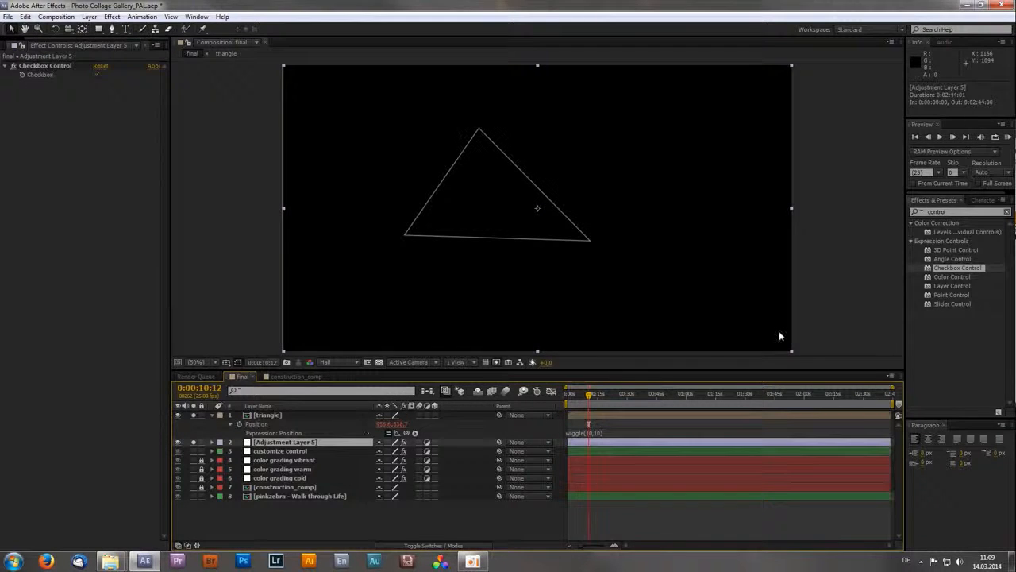
drag(952, 303, 95, 151)
key(ctrl+d)
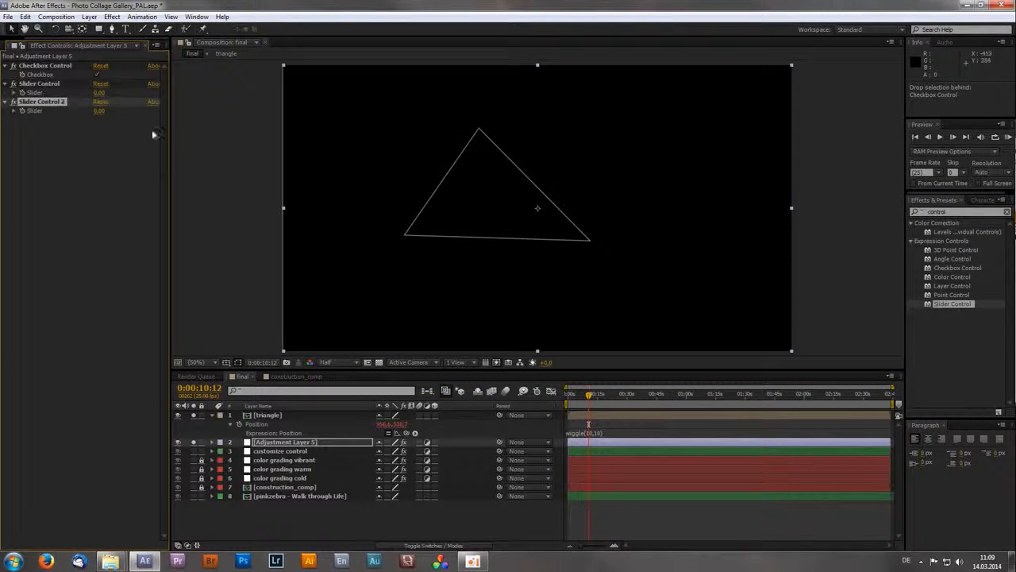
alt+click(22, 93)
alt+click(22, 111)
click(62, 190)
- Rename the adjustment layer's first Slider Control to frequency and the second to amount
click(43, 84)
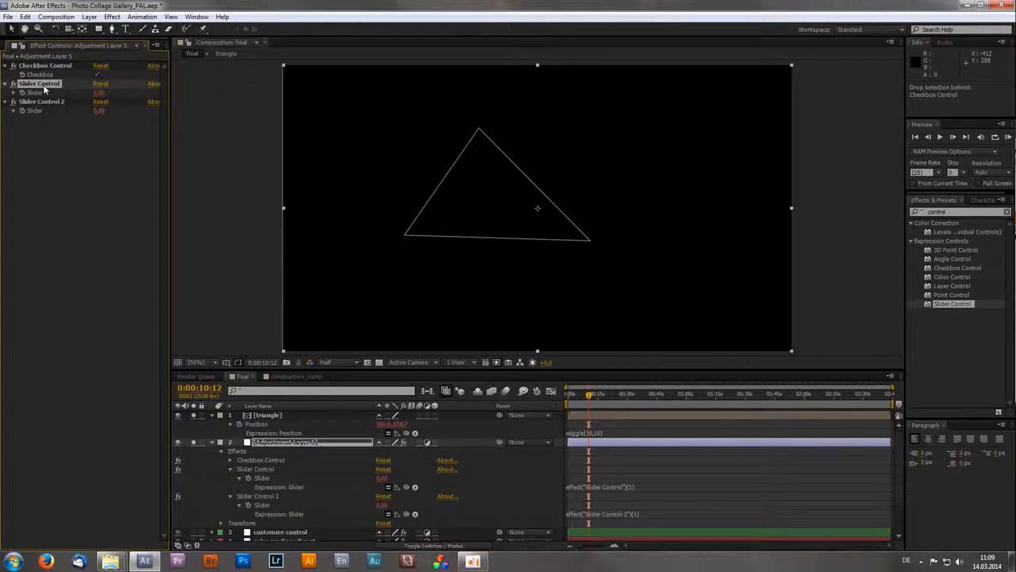
key(Return)
text(frequency)
key(Return)
click(41, 101)
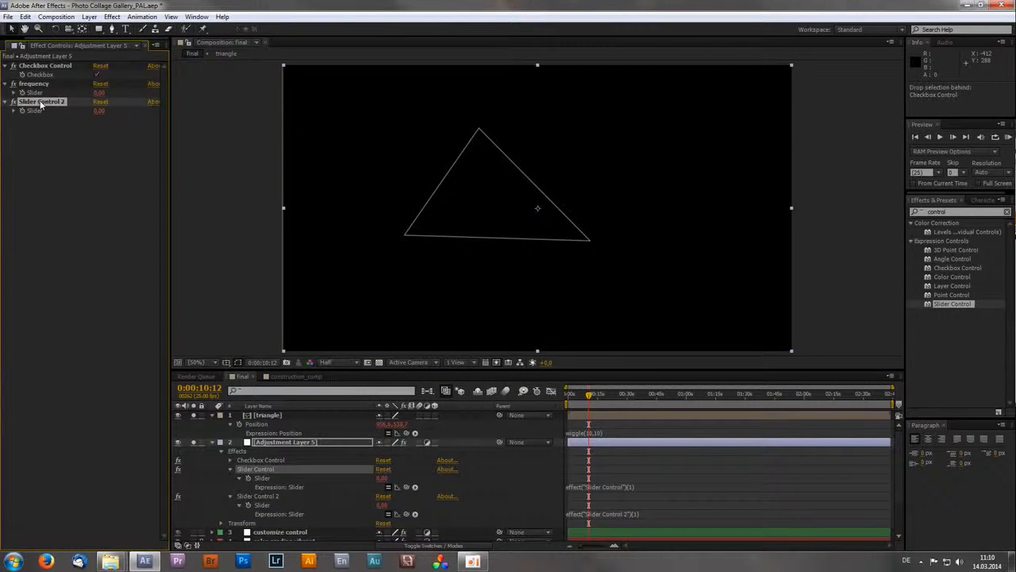
key(Return)
text(amount)
key(Return)
scroll(325, 496, down, 2)
scroll(323, 475, up, 2)
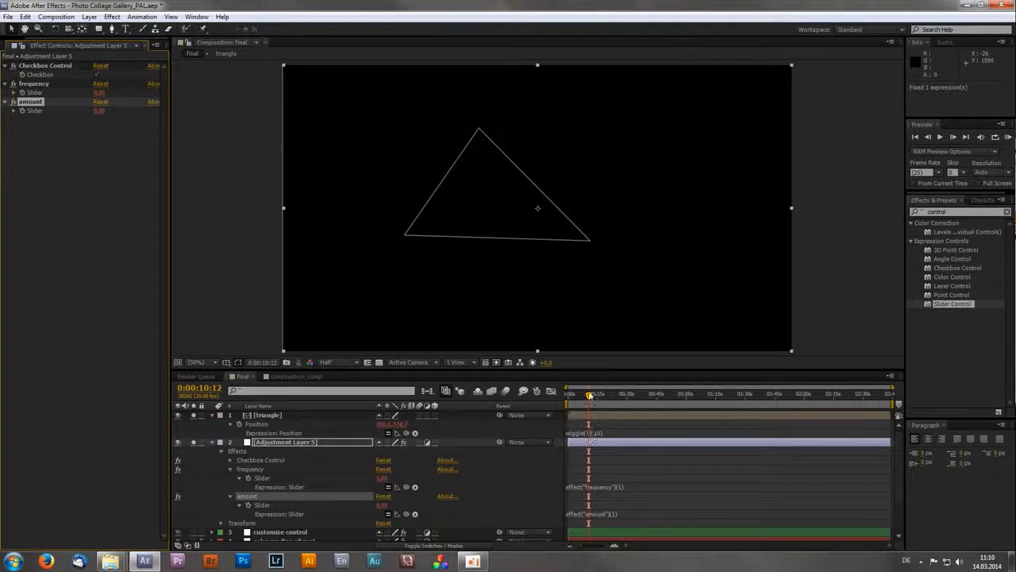
- Replace the first wiggle value in the triangle's Position expression with a link to the adjustment layer's frequency slider
click(593, 394)
drag(594, 398, 615, 406)
click(594, 433)
click(595, 433)
key(BackSpace)
key(BackSpace)
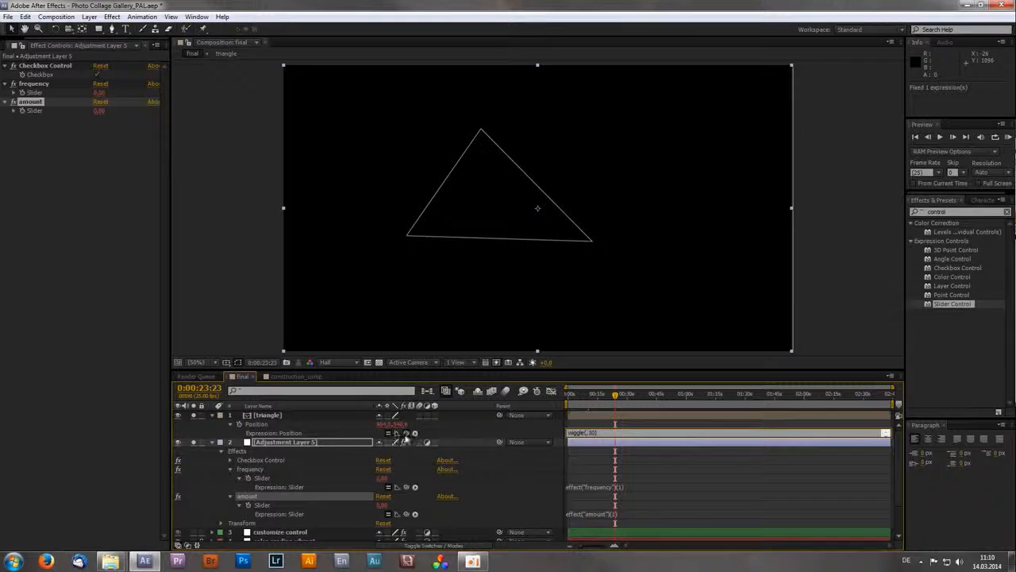
drag(405, 433, 300, 479)
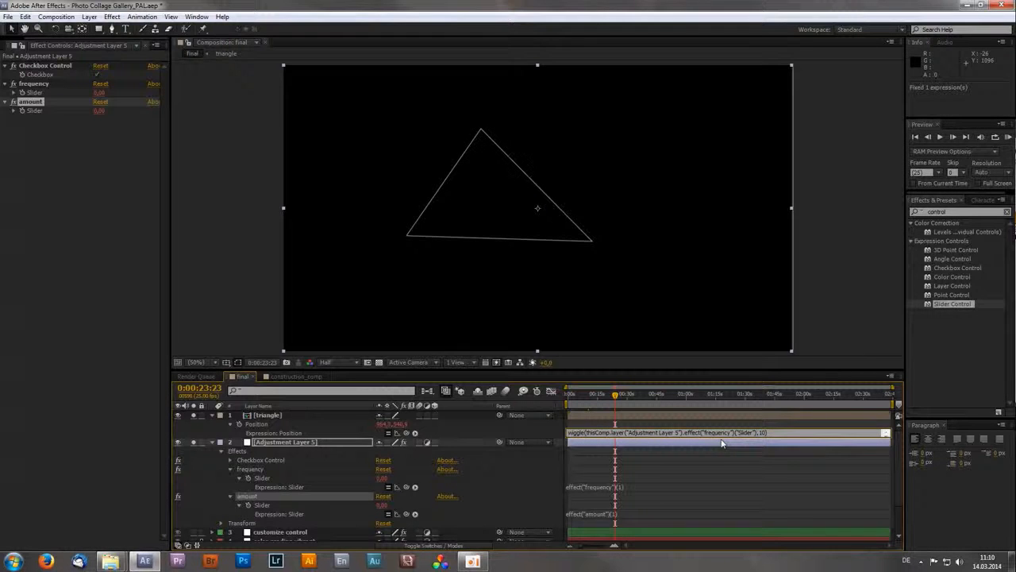
- Replace the second wiggle value in the triangle's Position expression with a link to the amount slider and apply the expression
drag(764, 432, 759, 433)
drag(406, 433, 269, 512)
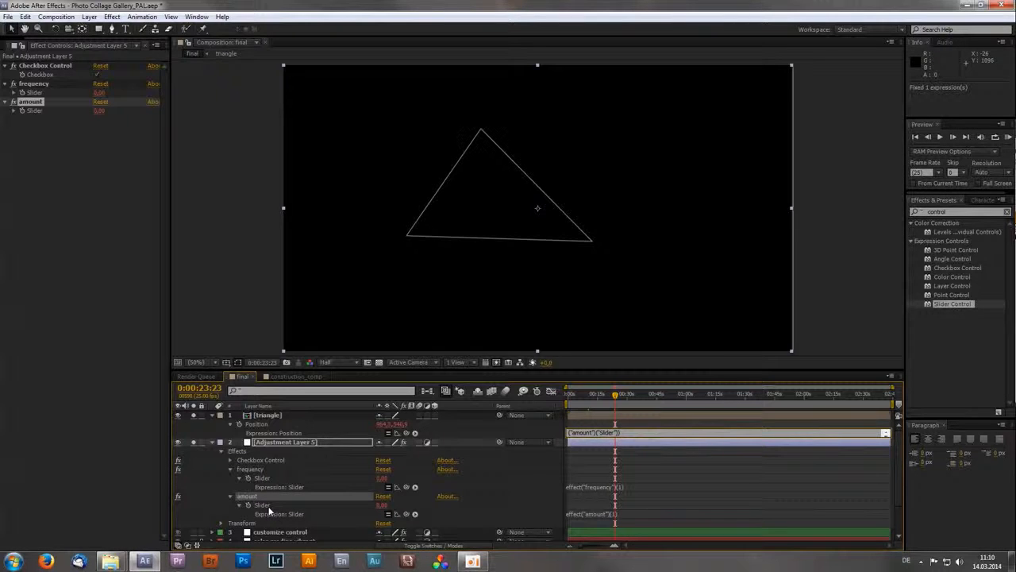
click(269, 511)
- Collapse the revealed properties of the adjustment layer and the triangle layer in the final timeline
click(281, 442)
key(u)
key(u)
click(270, 416)
key(u)
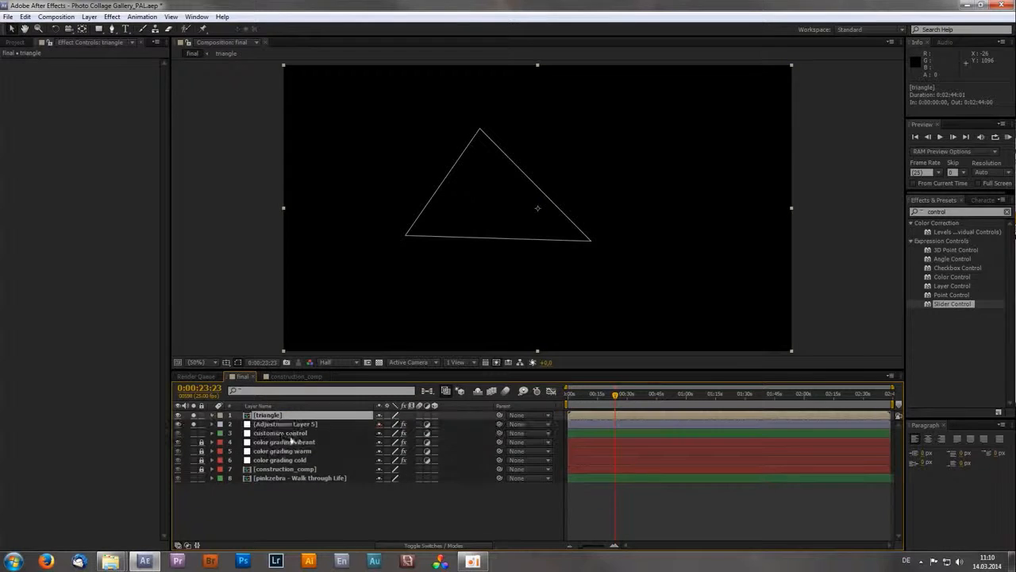
key(u)
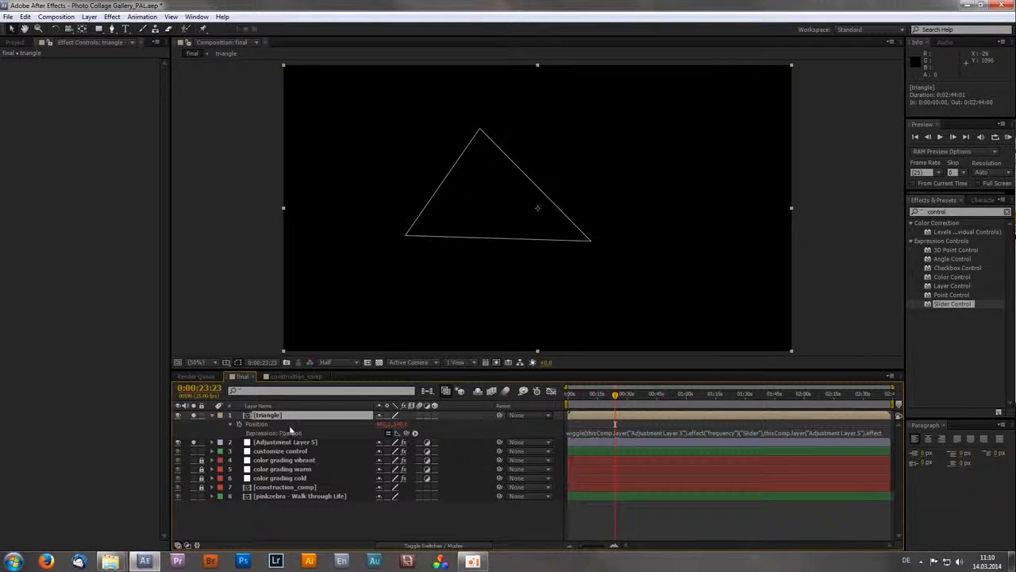
key(u)
- Set the adjustment layer's frequency and amount sliders to 25 each and scrub the timeline to test the triangle's wiggle
click(286, 424)
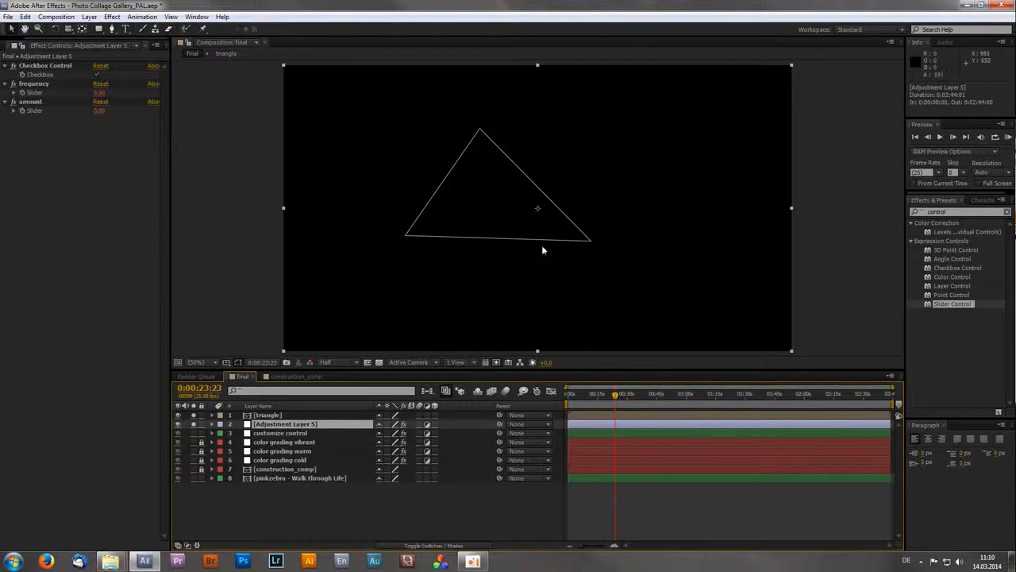
drag(615, 394, 662, 395)
click(98, 93)
text(25)
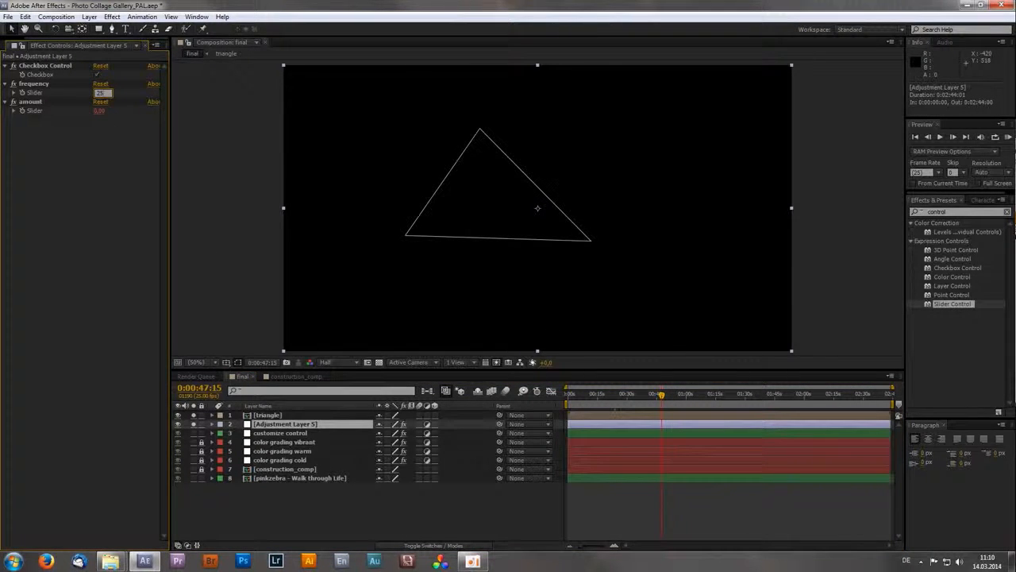
key(Tab)
text(25)
key(Return)
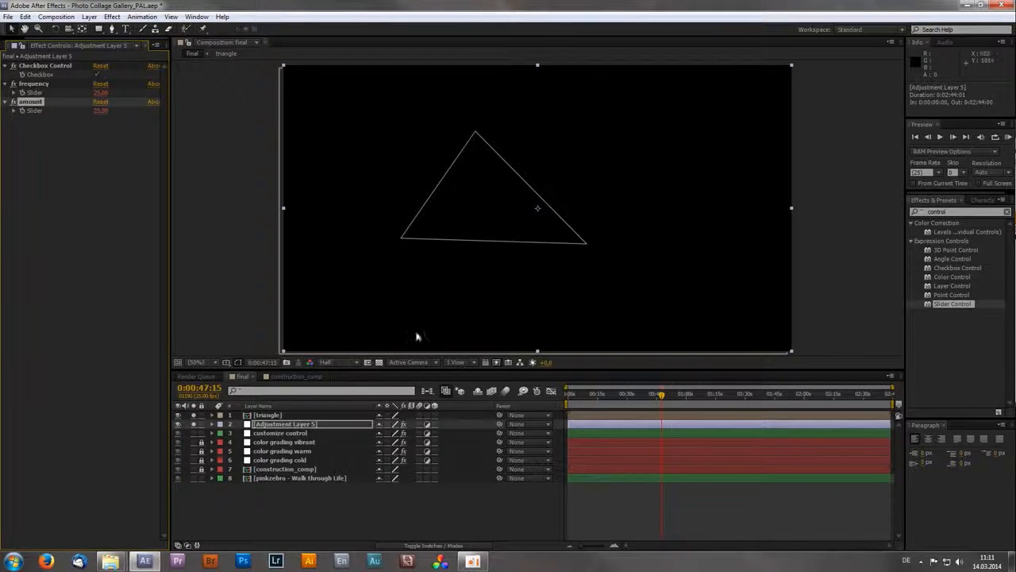
drag(576, 396, 689, 395)
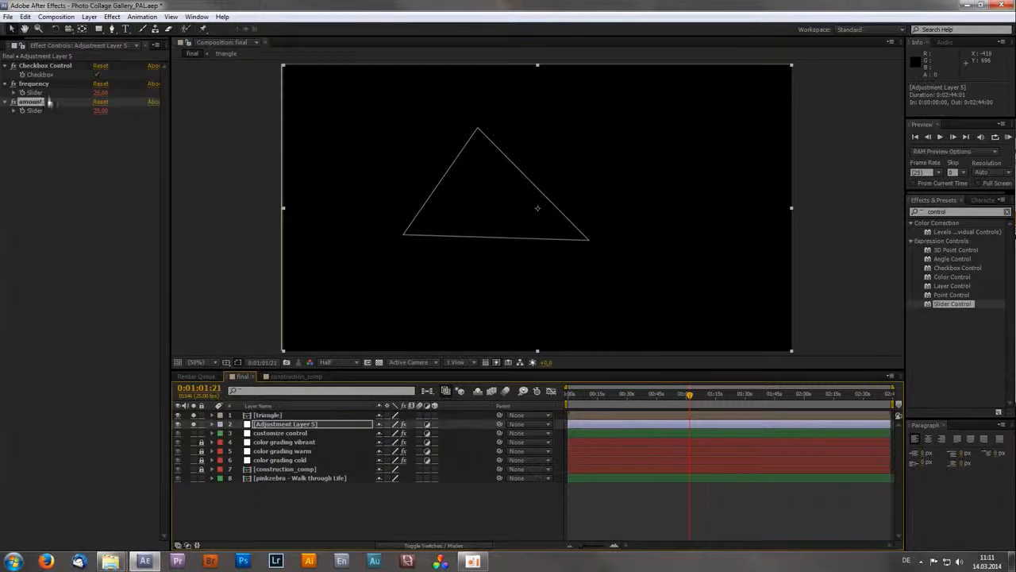
click(268, 526)
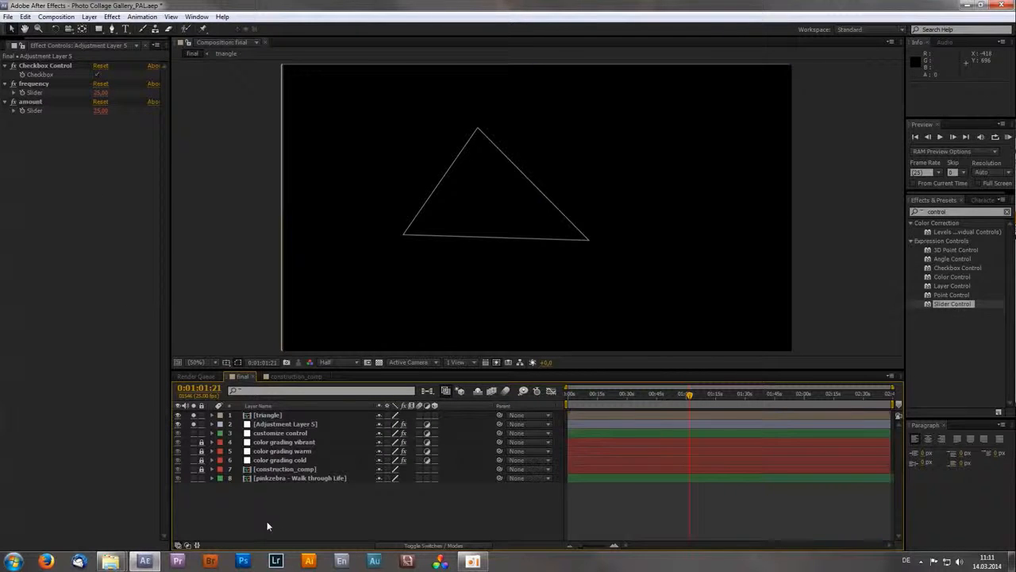